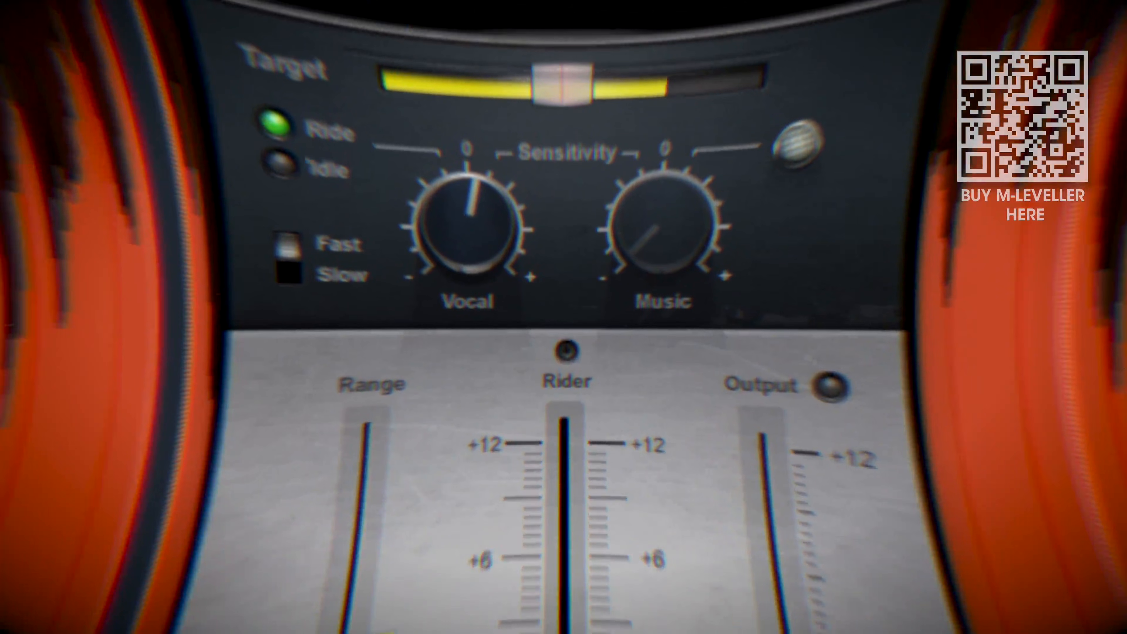
pyautogui.moveTo(339, 633); pyautogui.dragTo(349, 600)
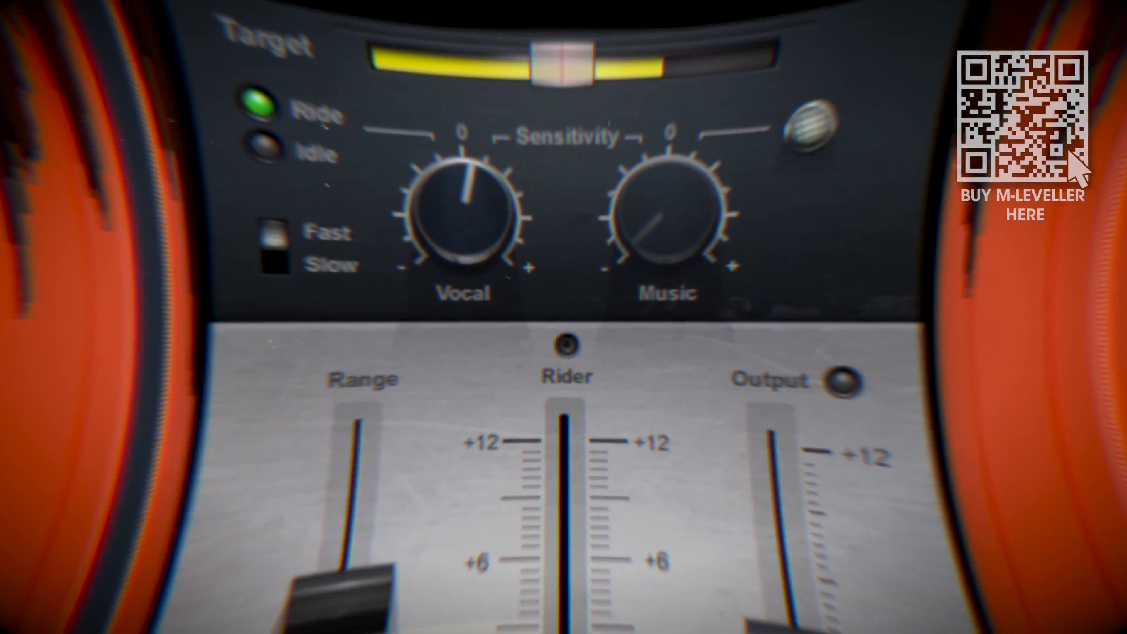
pyautogui.moveTo(557, 69)
pyautogui.mouseDown()
pyautogui.moveTo(584, 55)
pyautogui.moveTo(553, 55)
pyautogui.mouseUp()
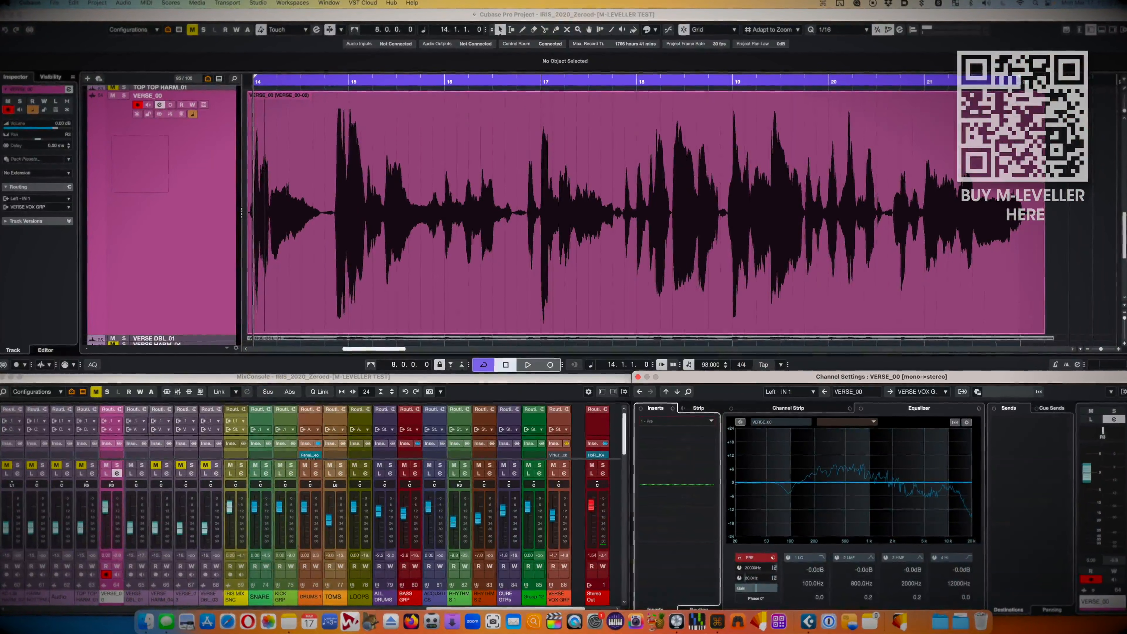
# Step: Solo the VERSE_00 vocal track and play it back
pyautogui.press('s')
pyautogui.press('space')
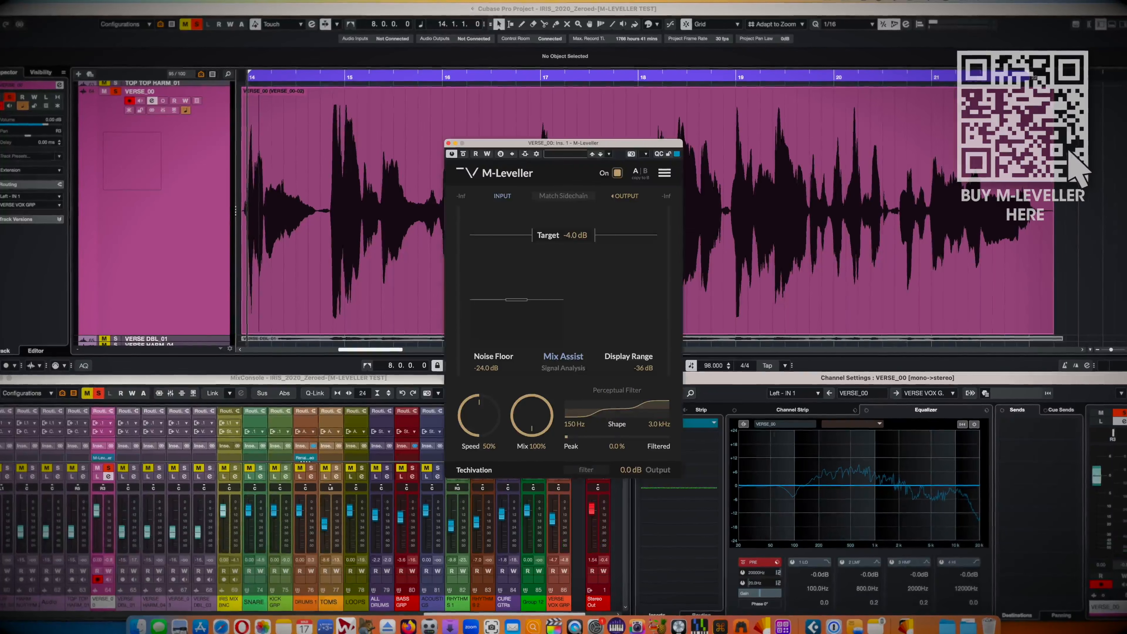
pyautogui.press('space')
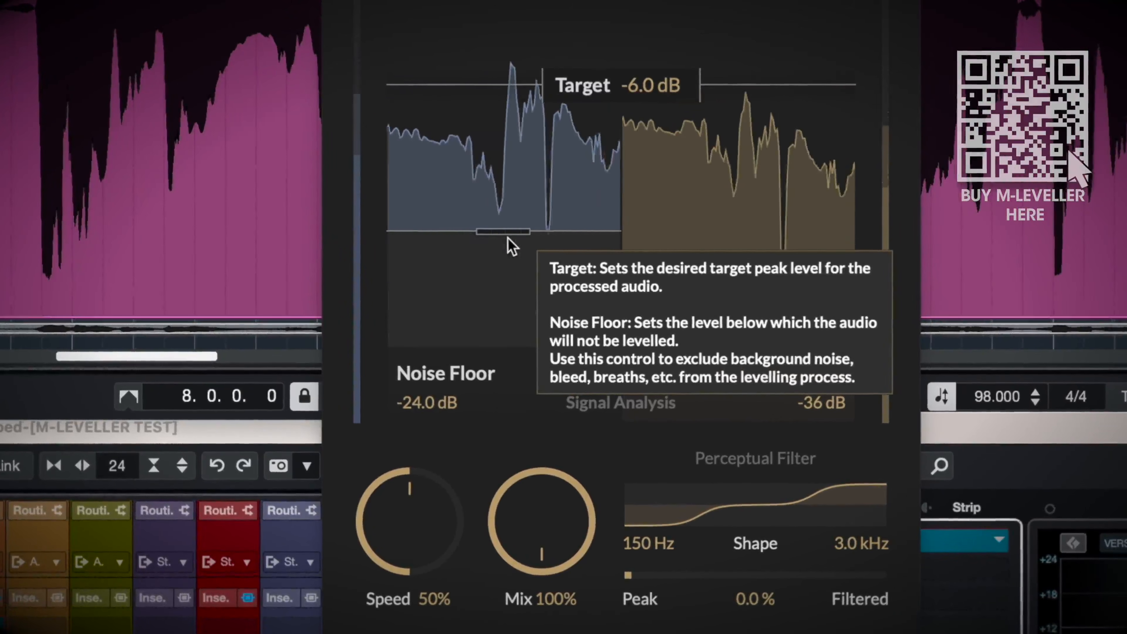
# Step: Lower M-Leveller's noise floor to -33.9 dB and run the Mix Assist signal analysis on the vocal
pyautogui.moveTo(508, 238); pyautogui.dragTo(503, 317)
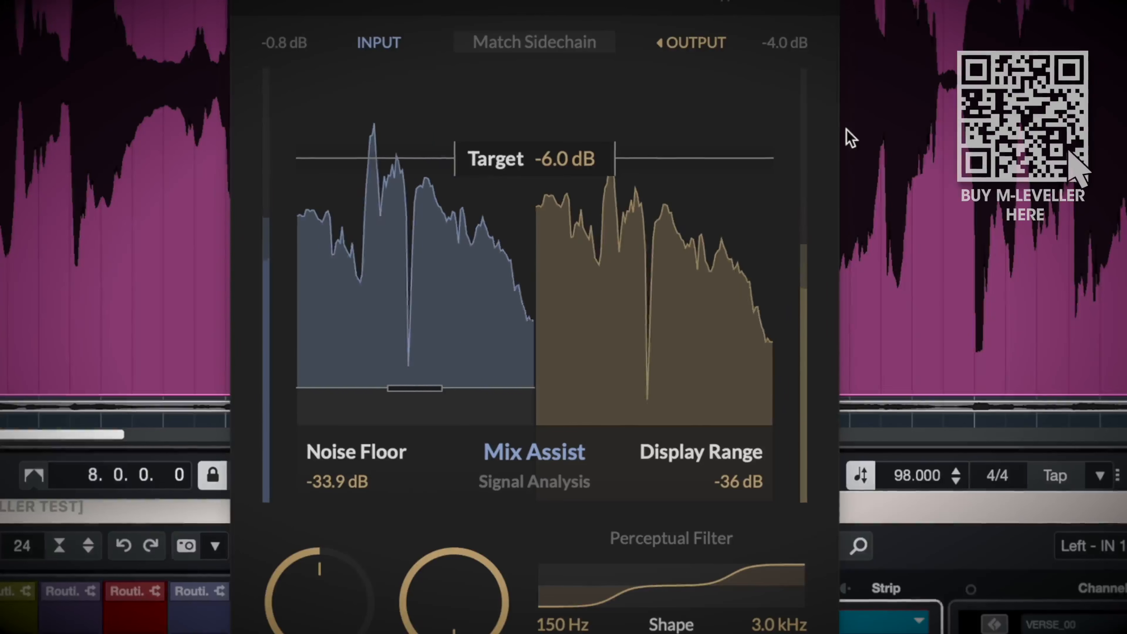
pyautogui.click(685, 140)
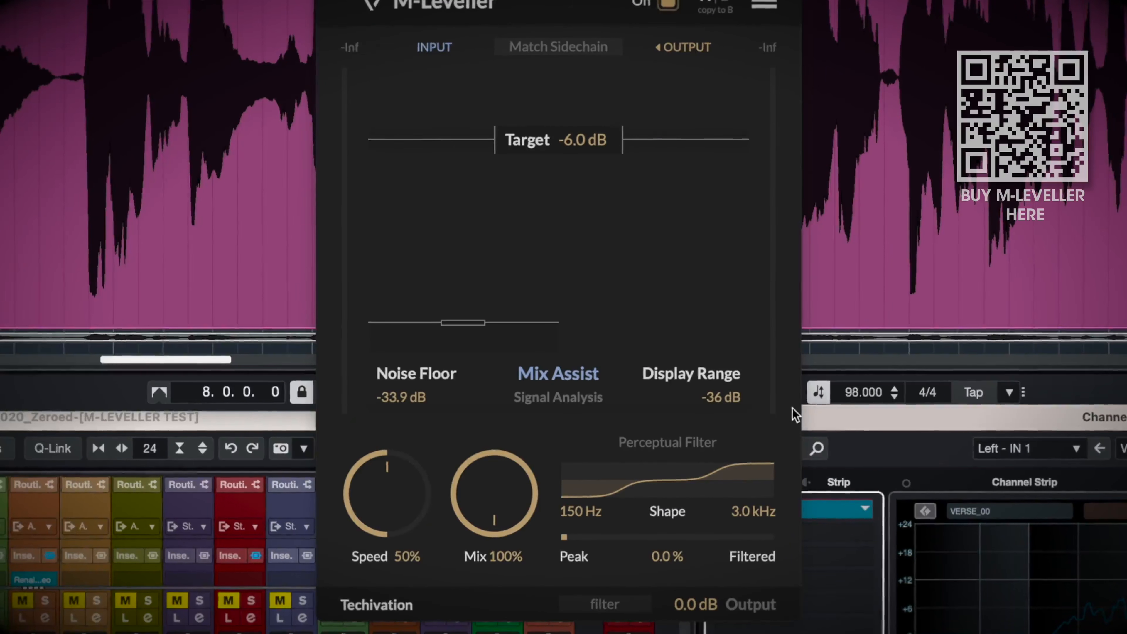
pyautogui.click(564, 373)
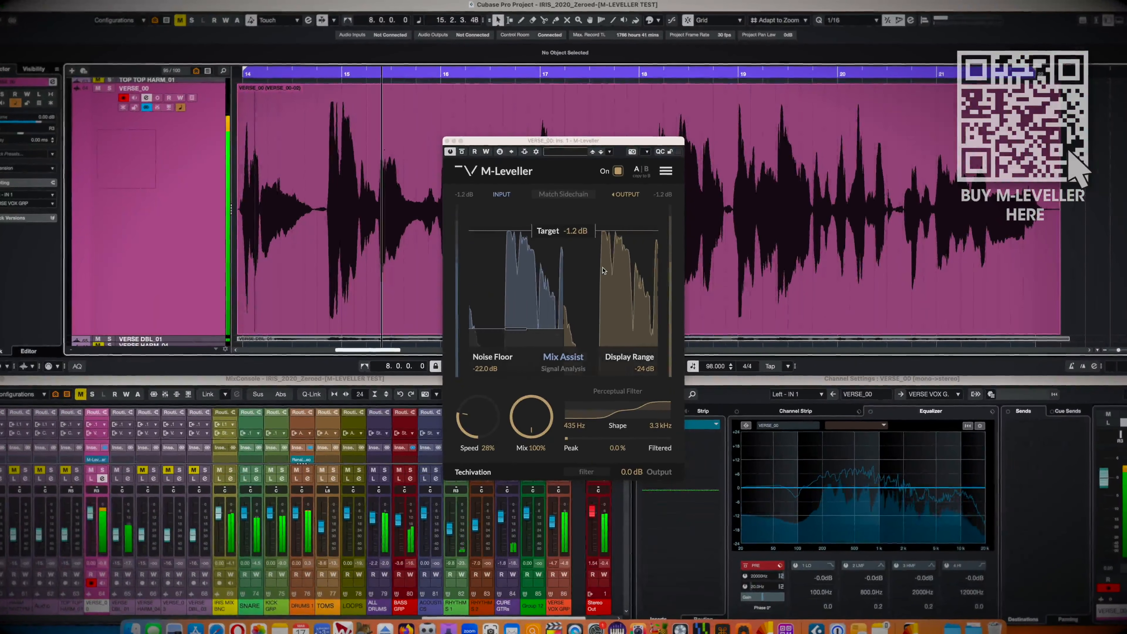
# Step: Bypass and re-enable M-Leveller repeatedly during playback to compare the levelled and unprocessed vocal in the mix
pyautogui.click(618, 171)
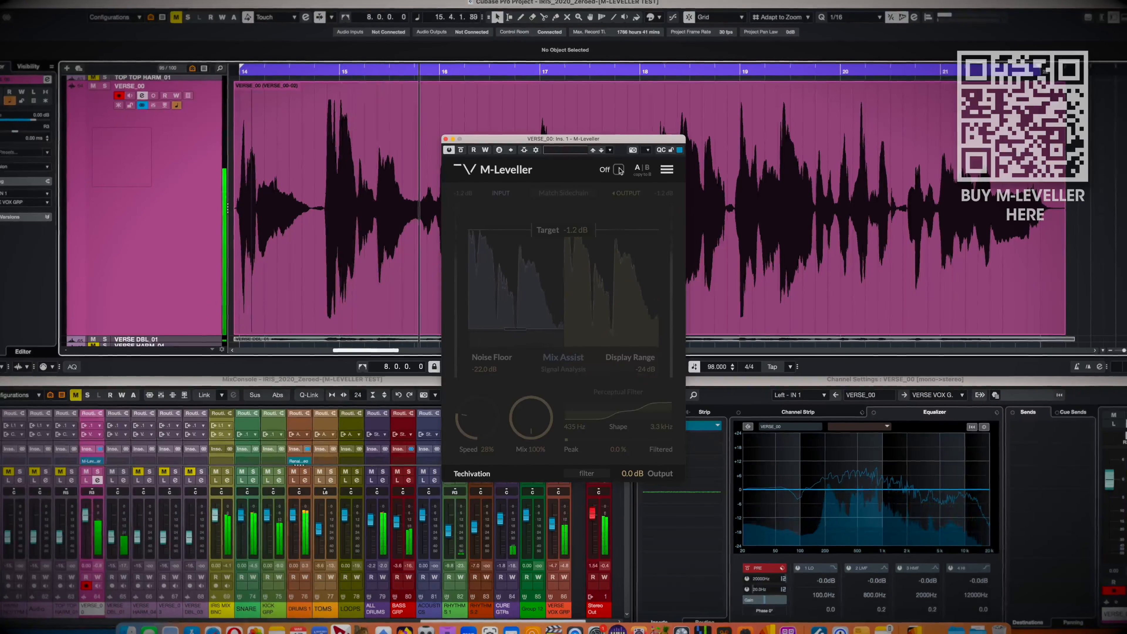
pyautogui.click(619, 170)
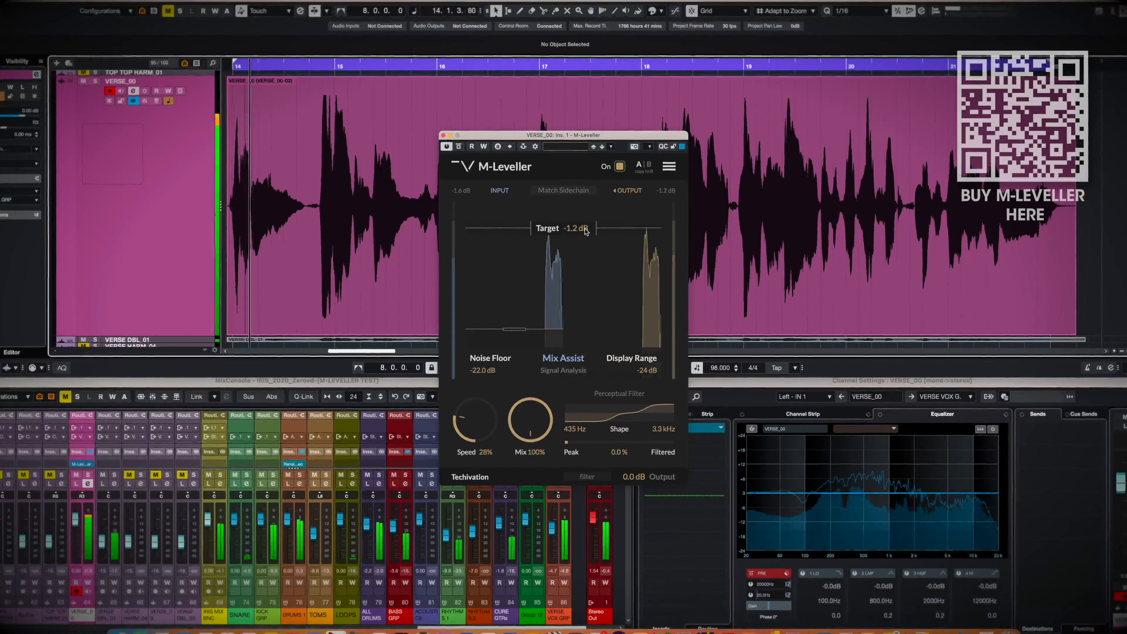
pyautogui.click(619, 167)
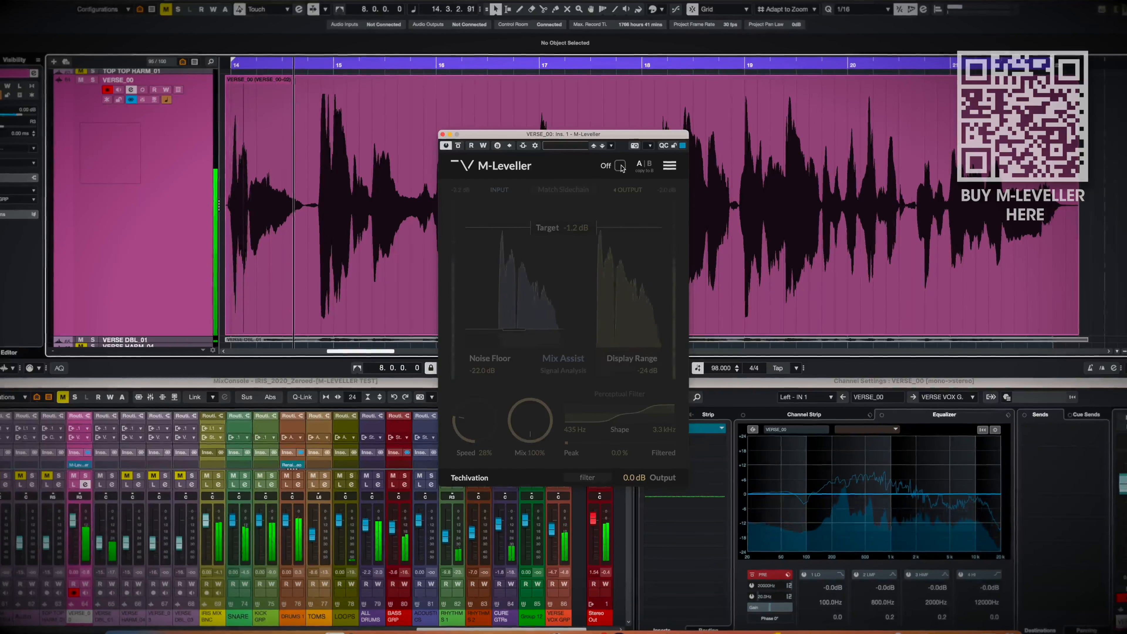
pyautogui.click(621, 167)
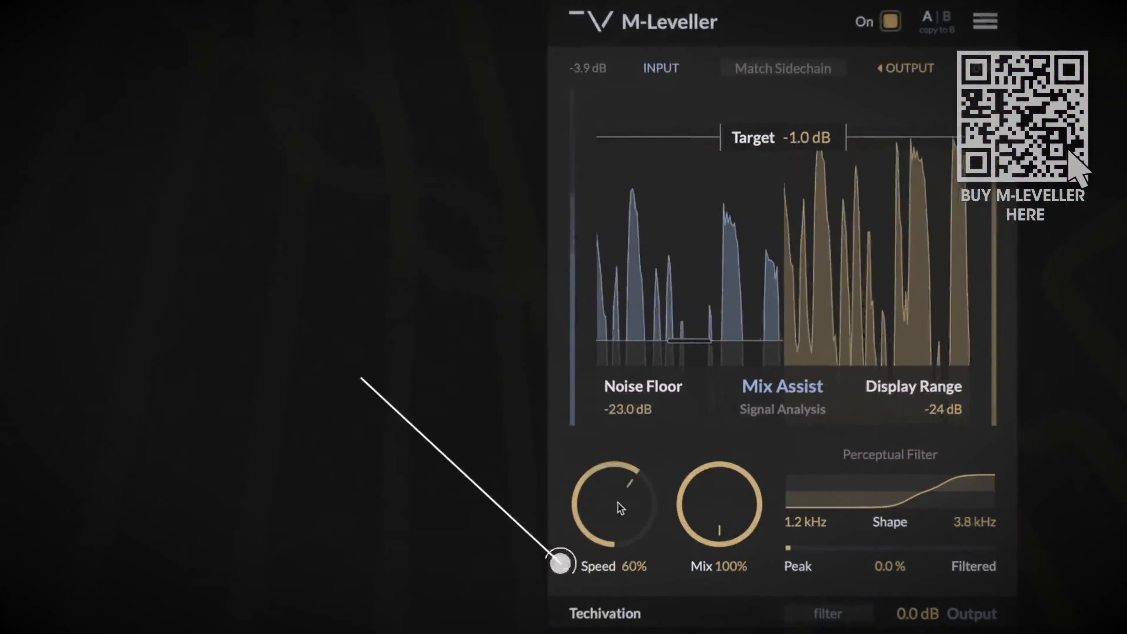
pyautogui.scroll(6, 621, 508)
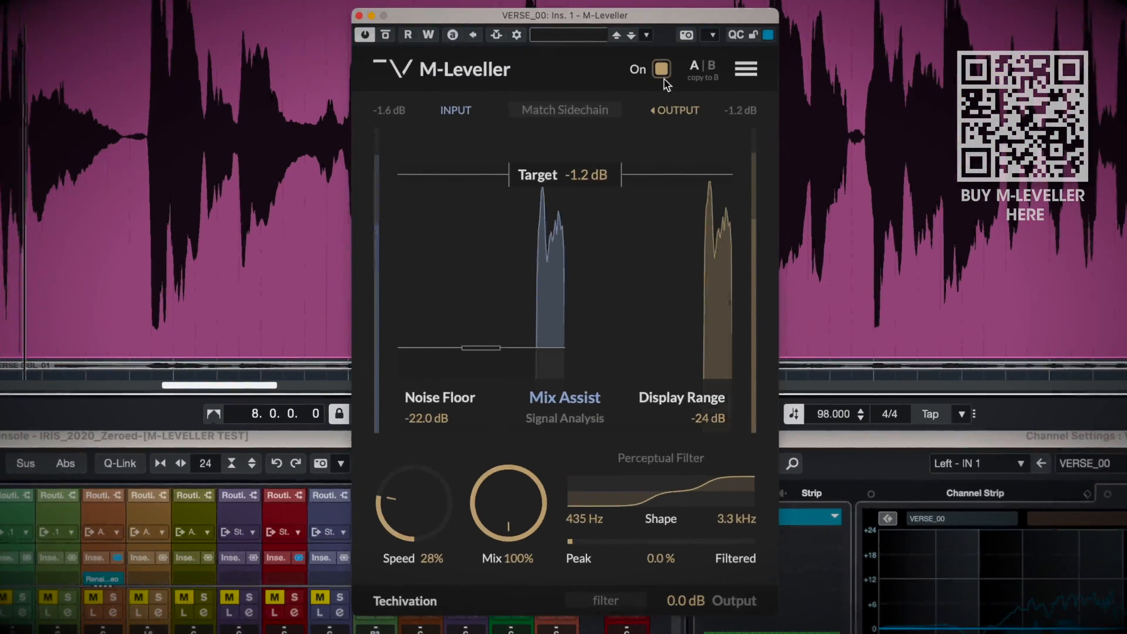
pyautogui.click(616, 176)
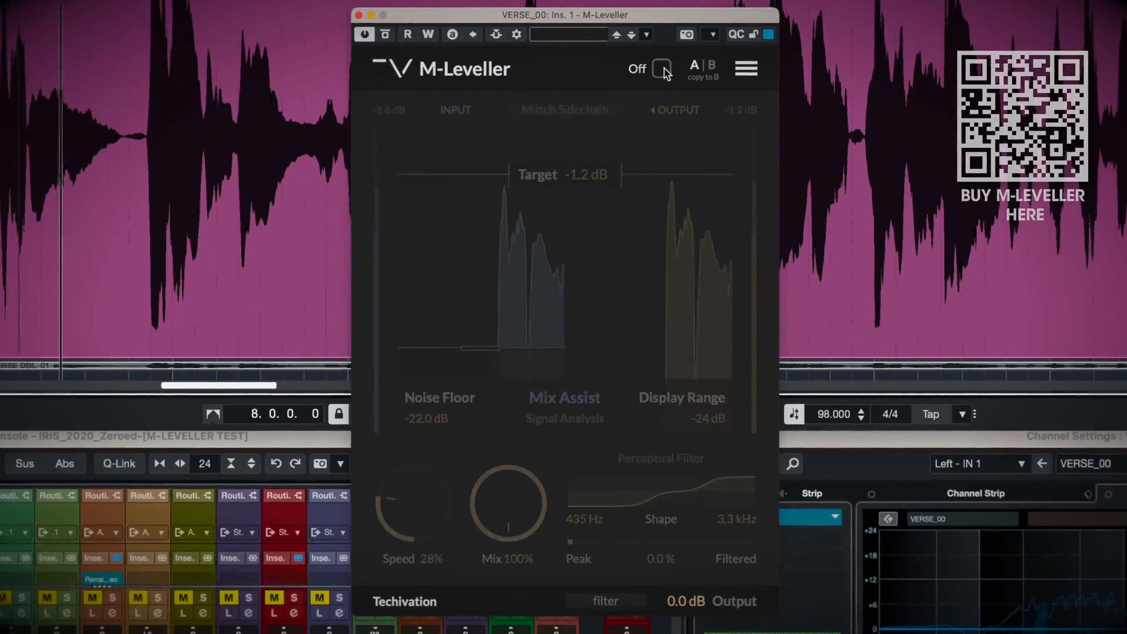
pyautogui.click(662, 69)
# Step: Set M-Leveller's target to -2.6 dB and noise floor to -22.6 dB, and compare the result with bypass
pyautogui.moveTo(611, 174); pyautogui.dragTo(610, 185)
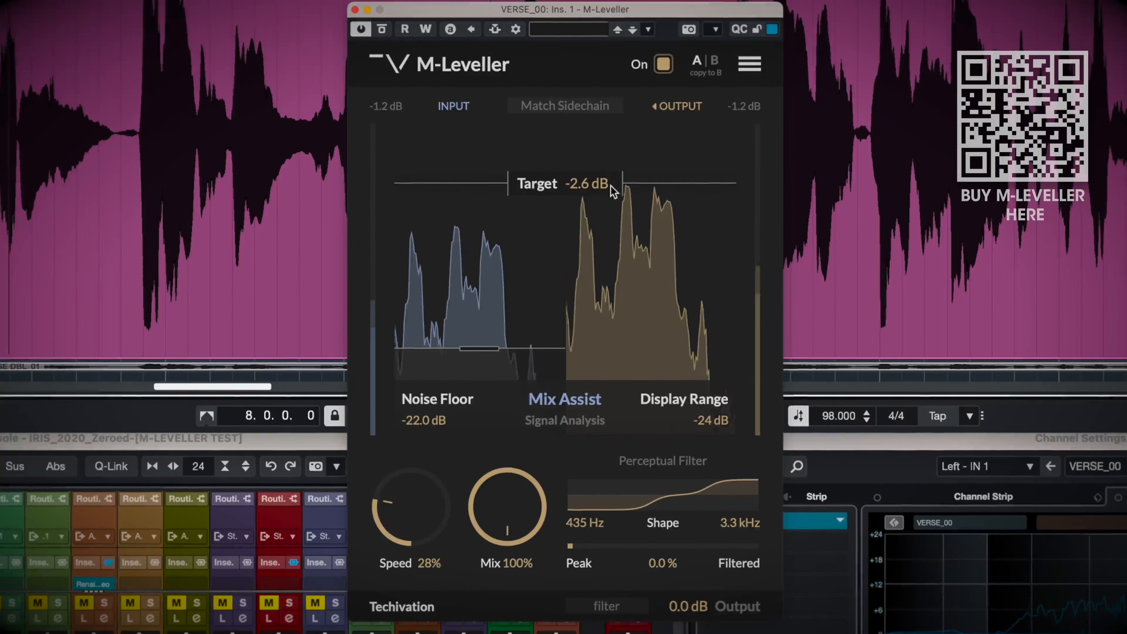
pyautogui.moveTo(483, 348); pyautogui.dragTo(486, 359)
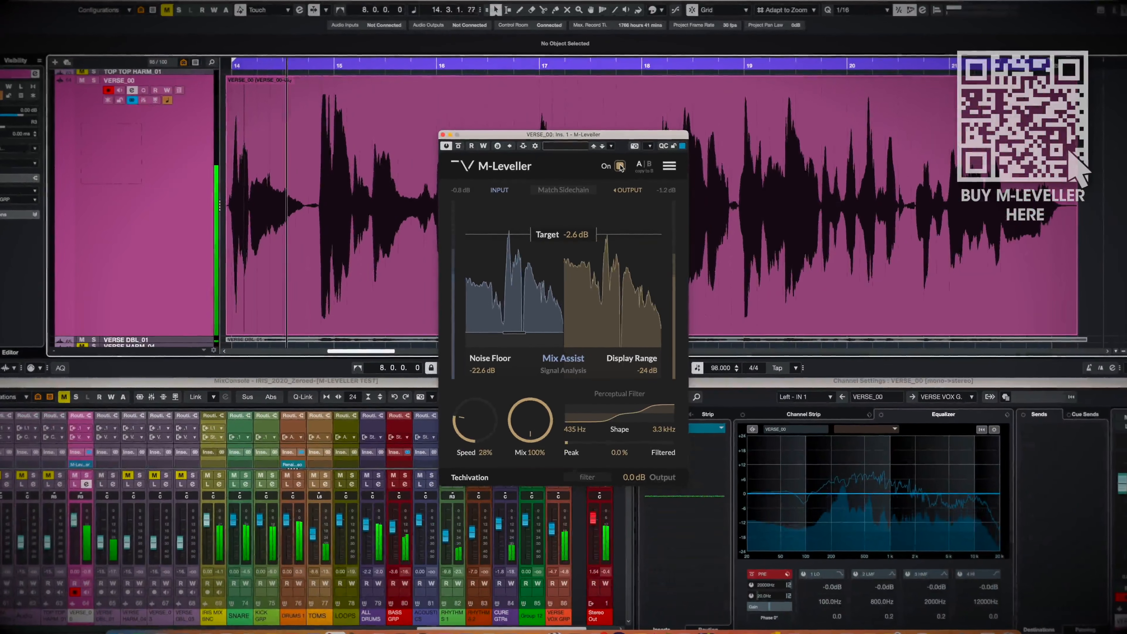
pyautogui.click(620, 166)
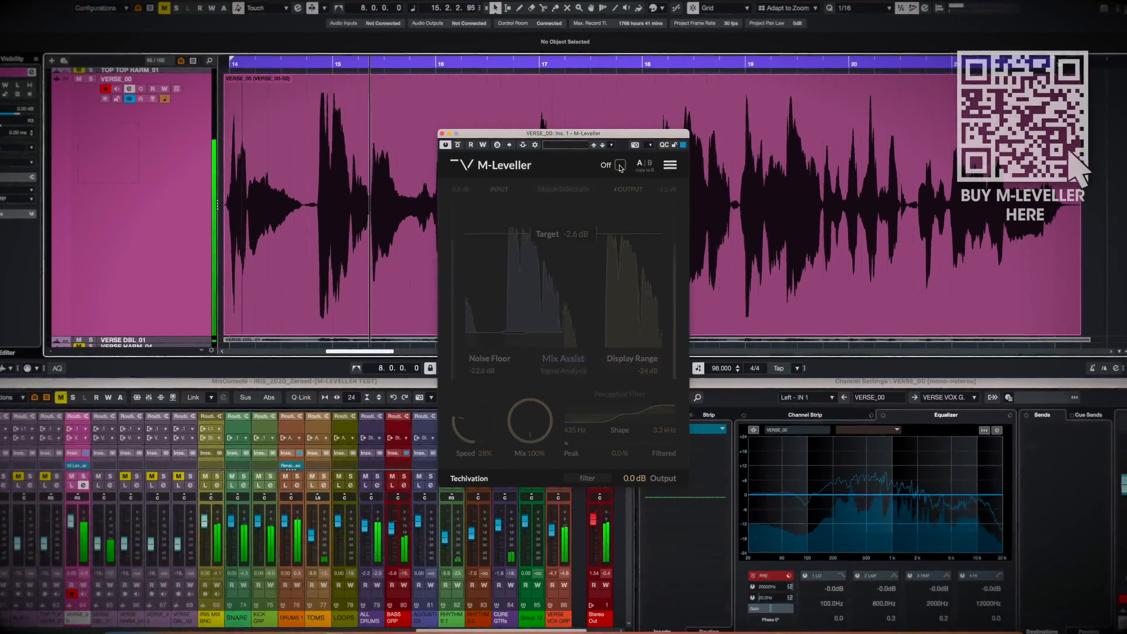
pyautogui.click(620, 167)
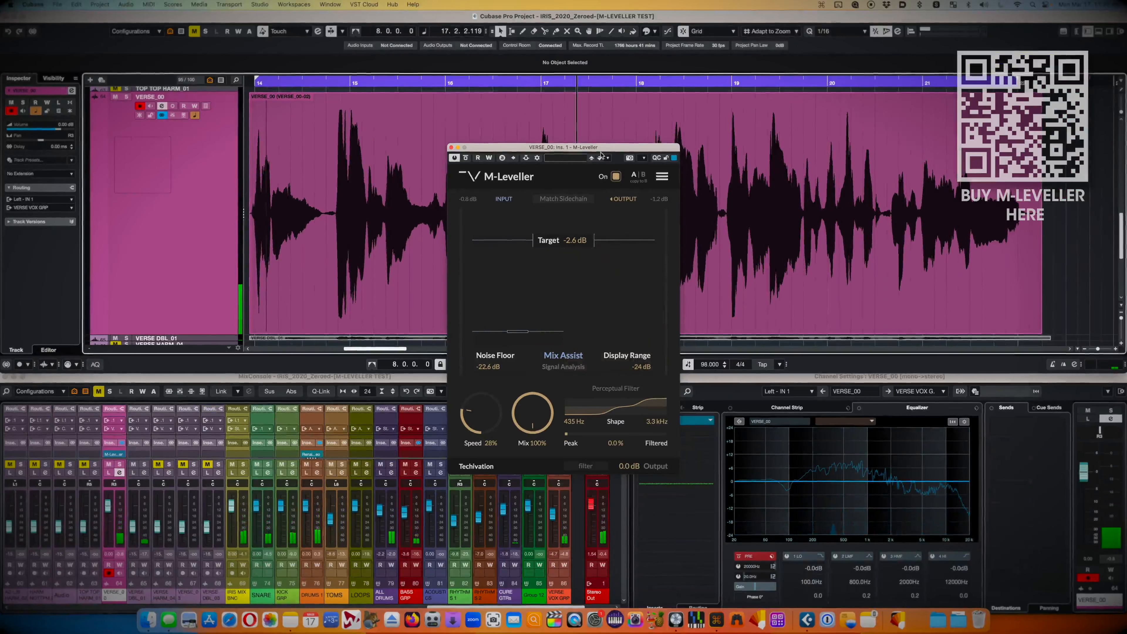
# Step: Activate the inserts and sends on the VERSE VOX GRP channel and play the mix
pyautogui.moveTo(601, 151); pyautogui.dragTo(465, 117)
pyautogui.click(888, 391)
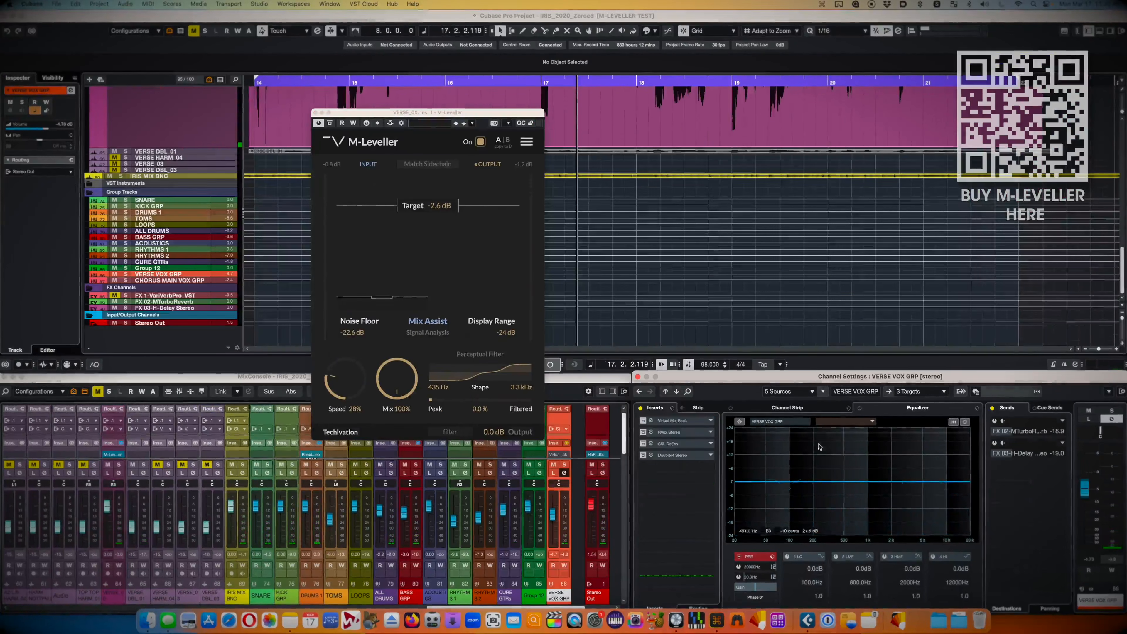
pyautogui.click(641, 409)
pyautogui.click(992, 408)
pyautogui.press('KP_0')
pyautogui.press('space')
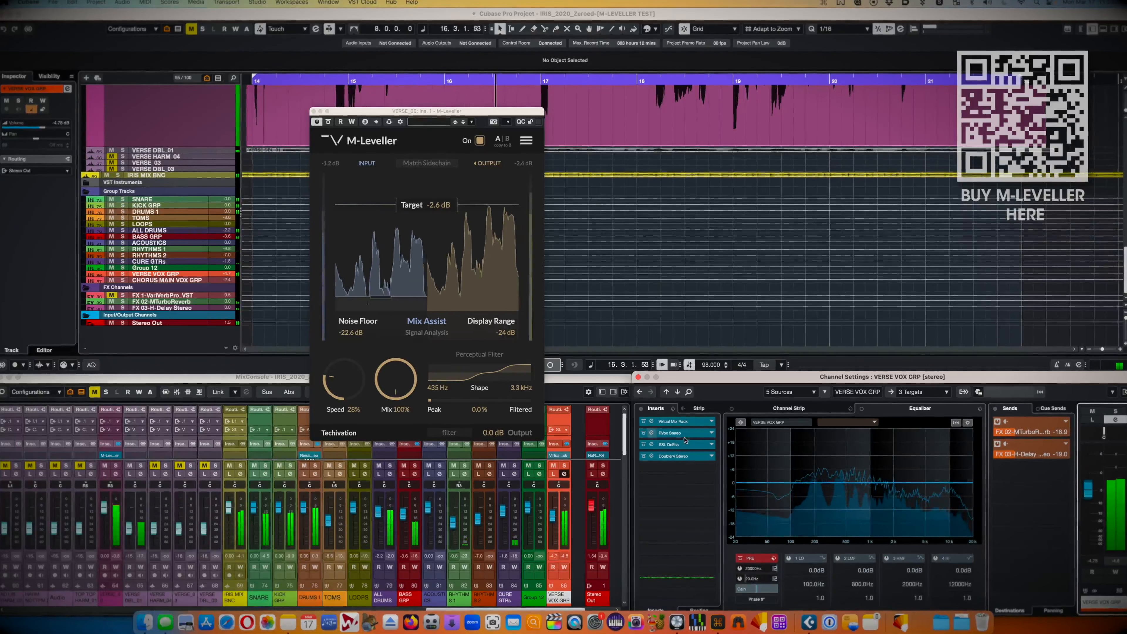
# Step: Inspect the VERSE VOX GRP inserts RVox, Virtual Mix Rack, SSL DeEss and Doubler4, and return to the VERSE_00 channel settings
pyautogui.click(670, 432)
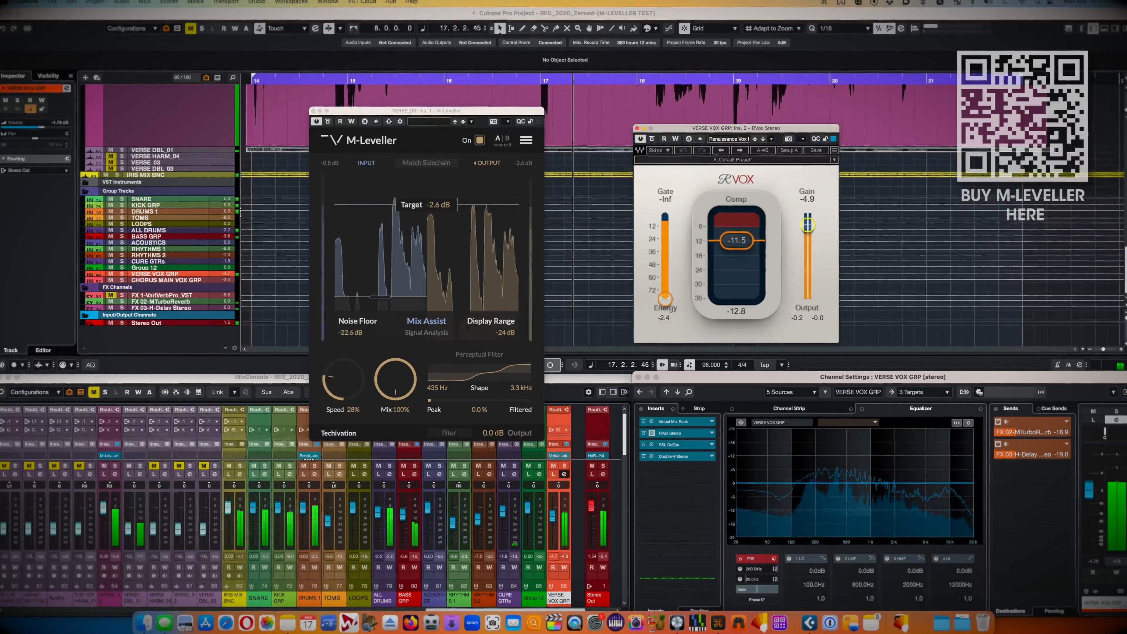
pyautogui.click(638, 128)
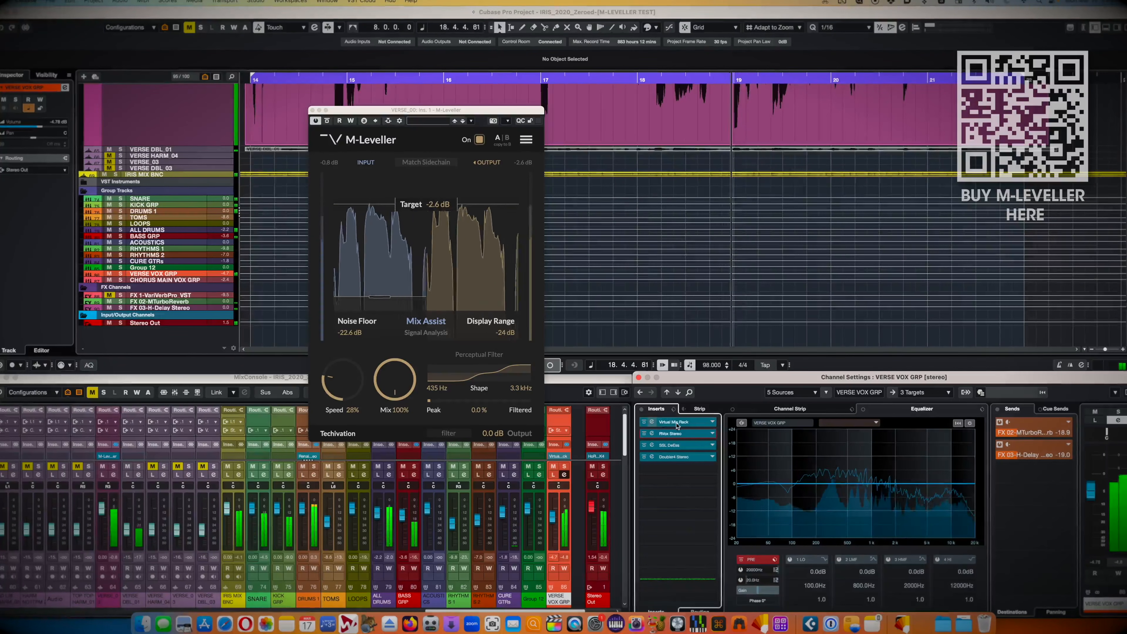
pyautogui.click(685, 425)
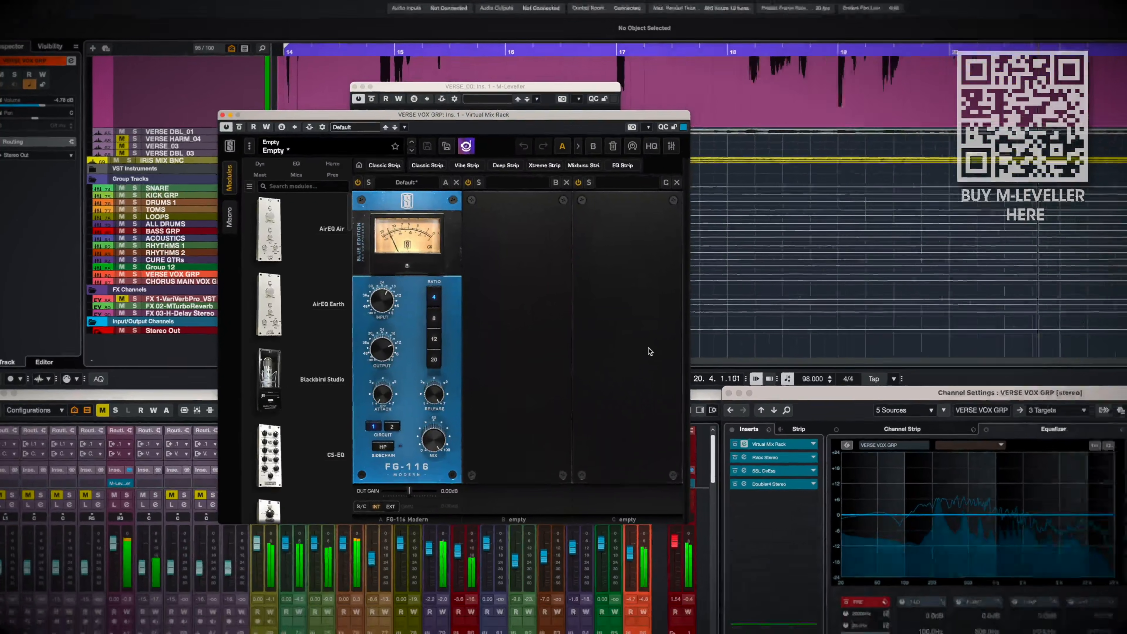
pyautogui.press('super+w')
pyautogui.click(671, 434)
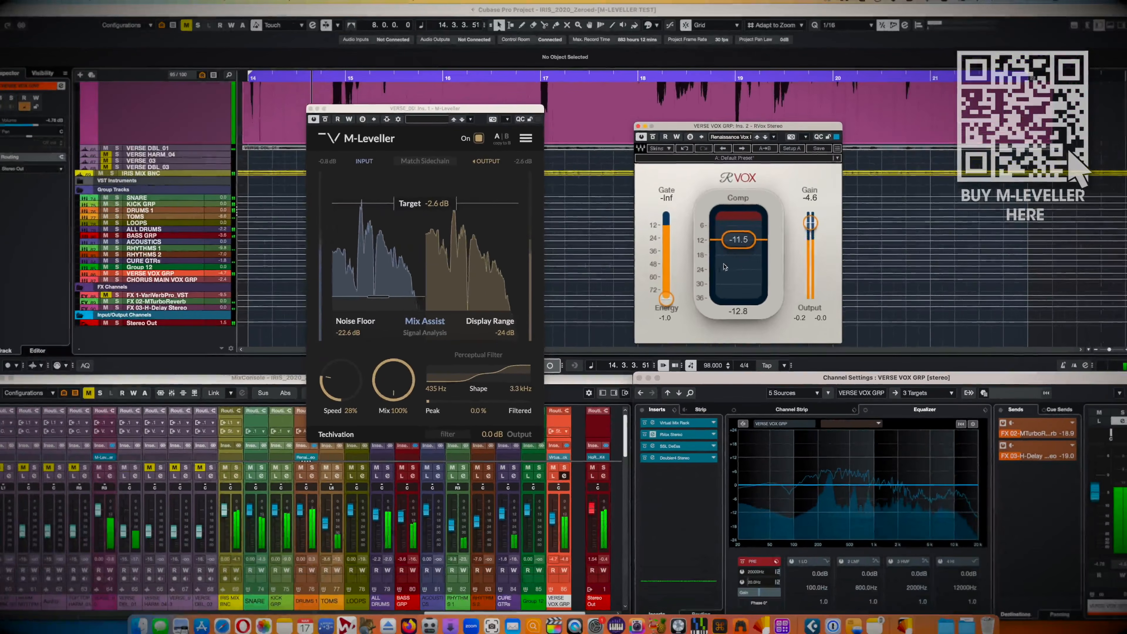
pyautogui.press('super+w')
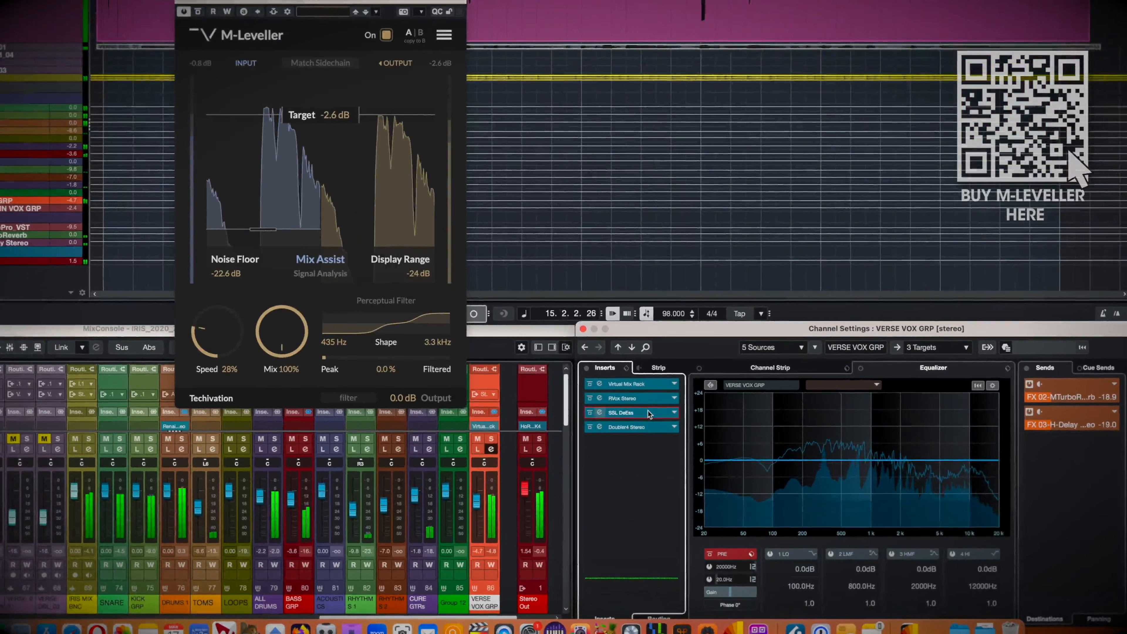
pyautogui.click(690, 445)
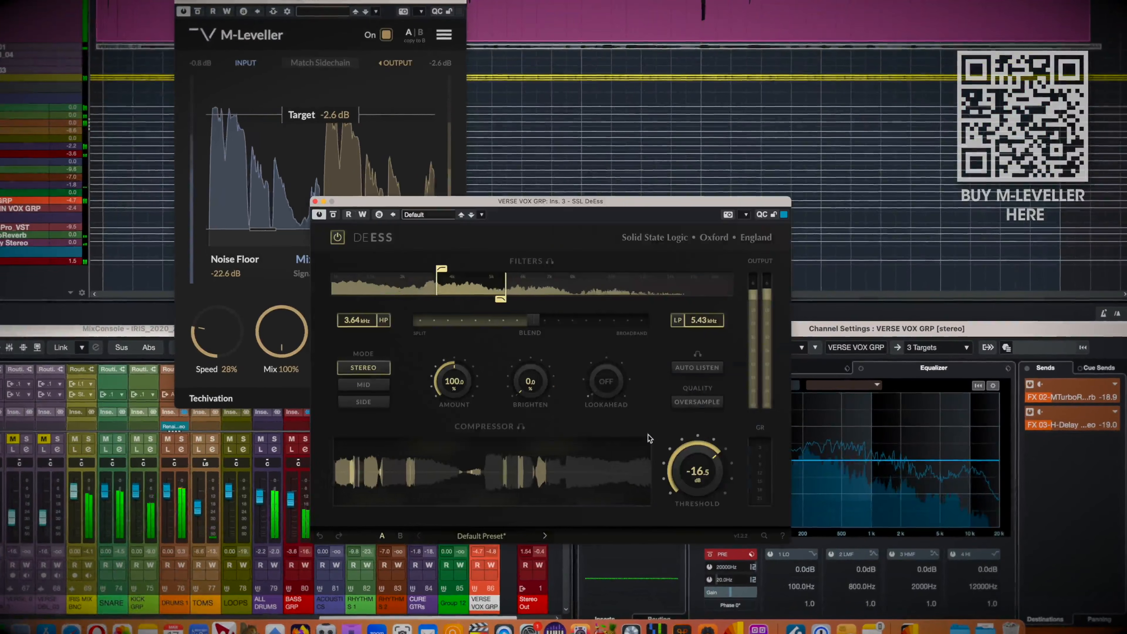
pyautogui.press('super+w')
pyautogui.click(625, 429)
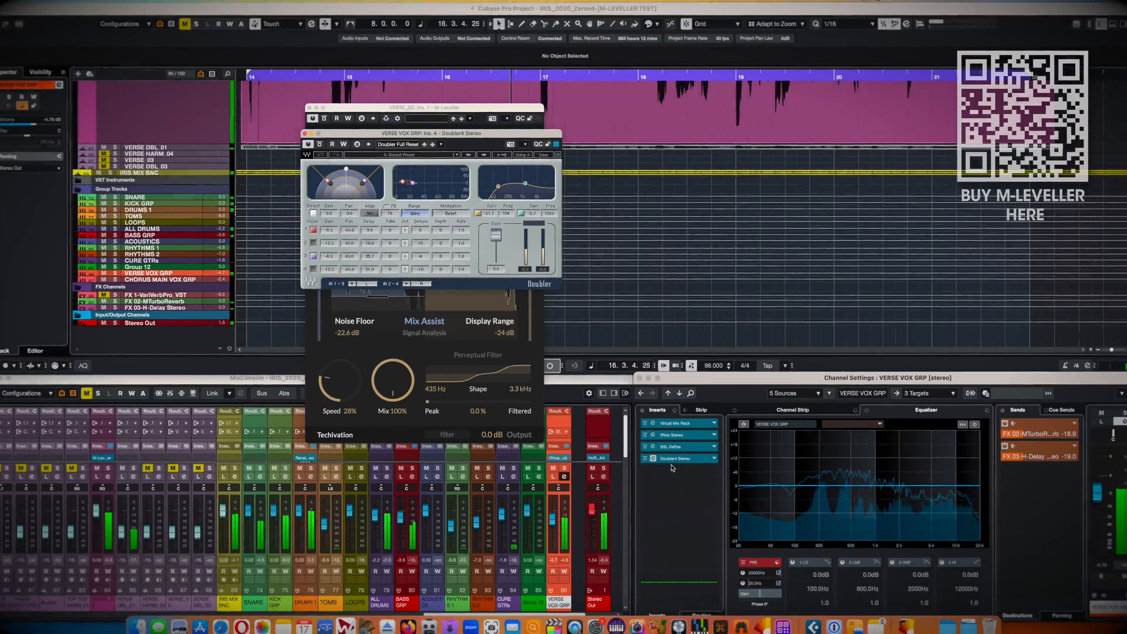
pyautogui.press('super+w')
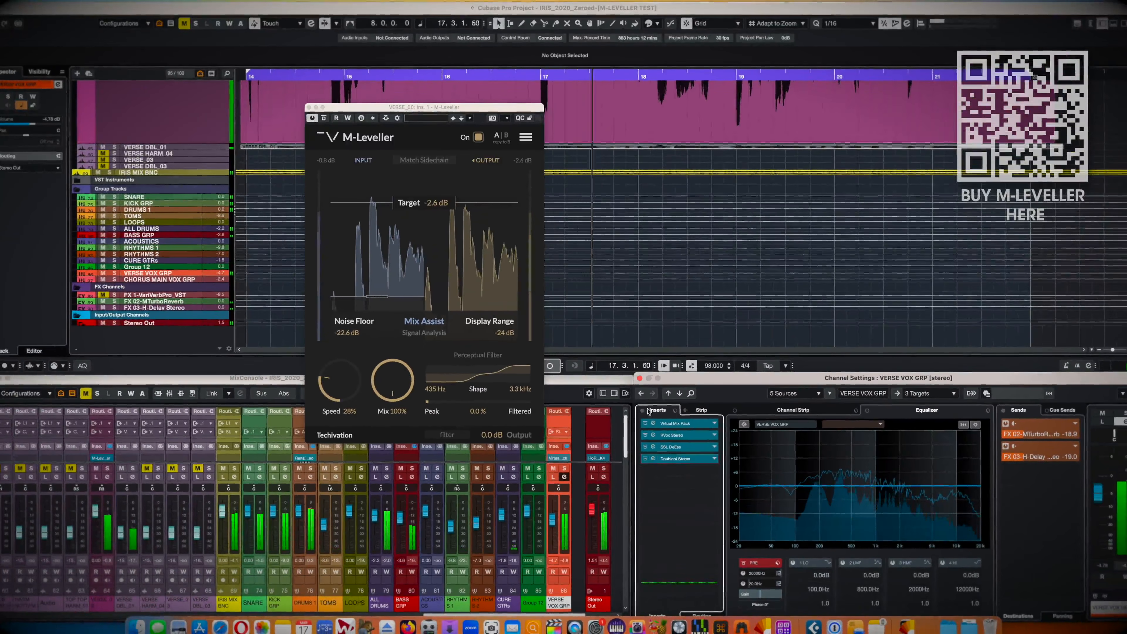
pyautogui.click(640, 394)
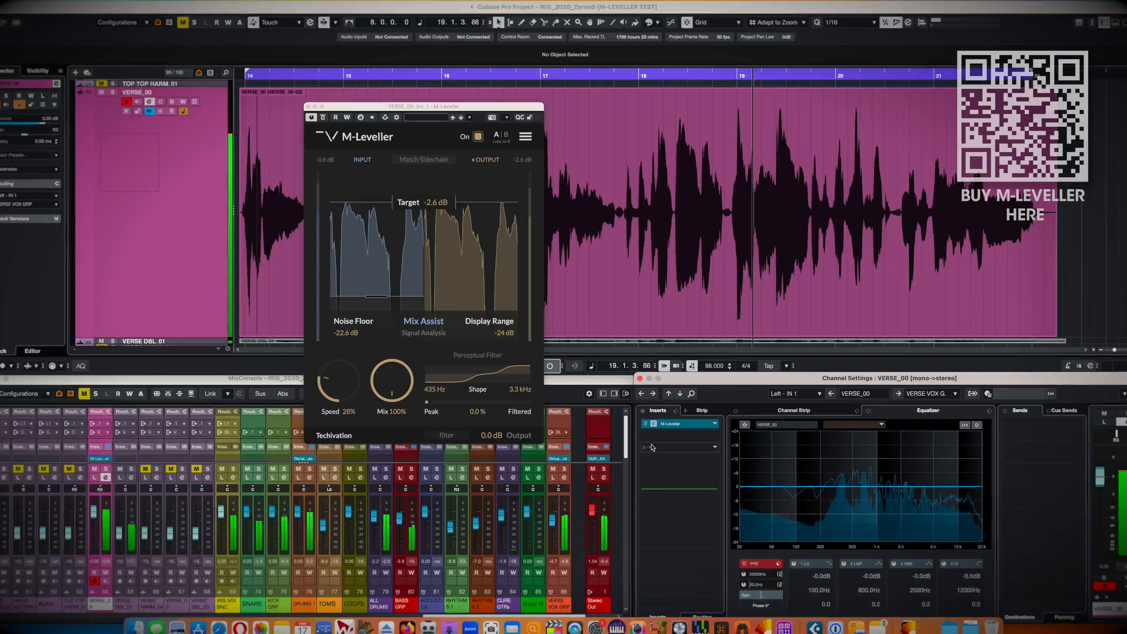
# Step: Set M-Leveller's target to -1.6 dB and compare the processed vocal with bypass through the full vocal chain
pyautogui.click(646, 425)
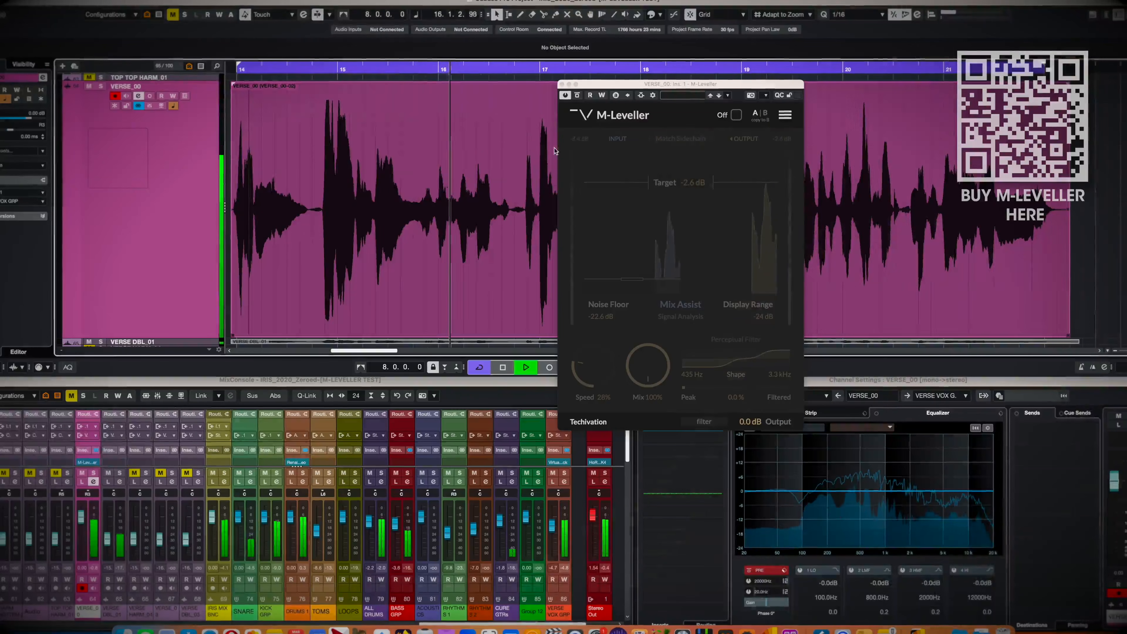
pyautogui.click(736, 115)
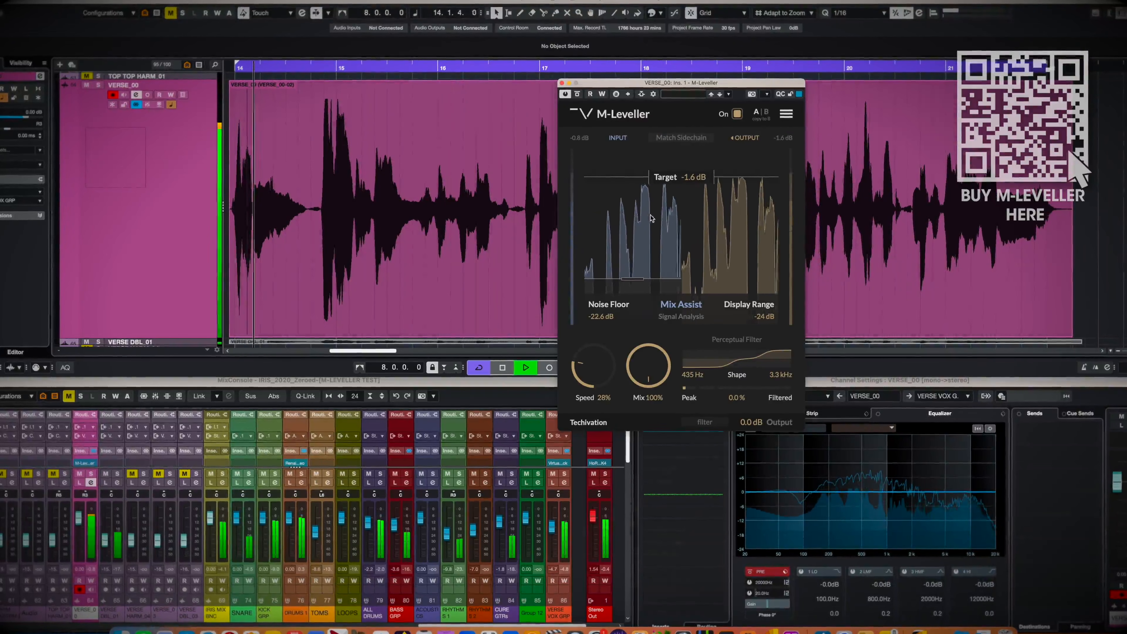
pyautogui.click(737, 114)
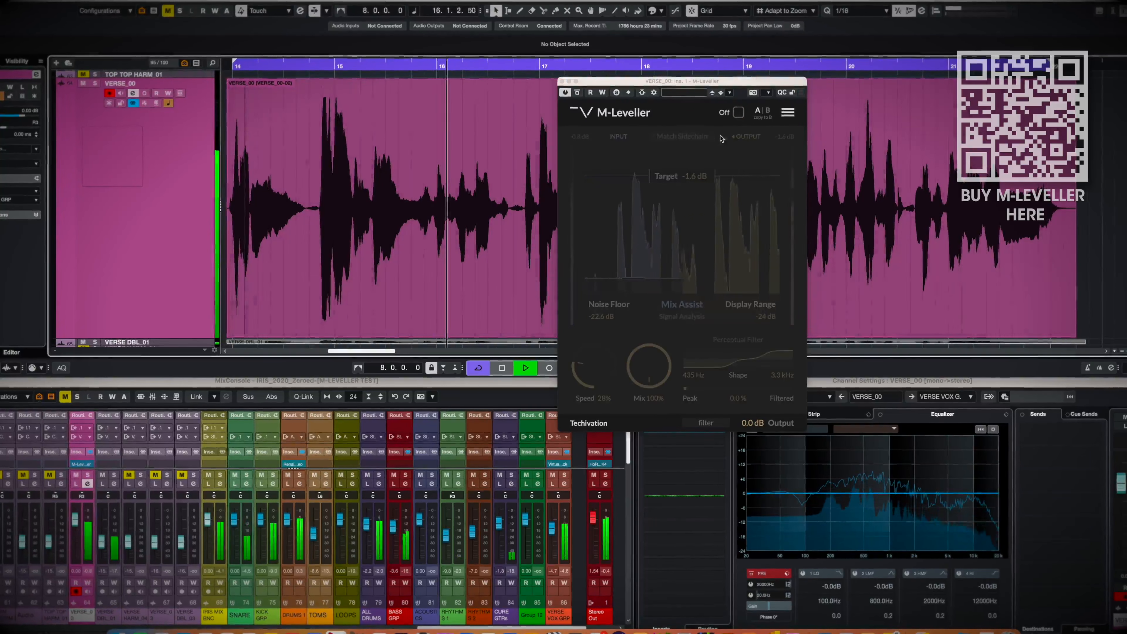
pyautogui.click(738, 113)
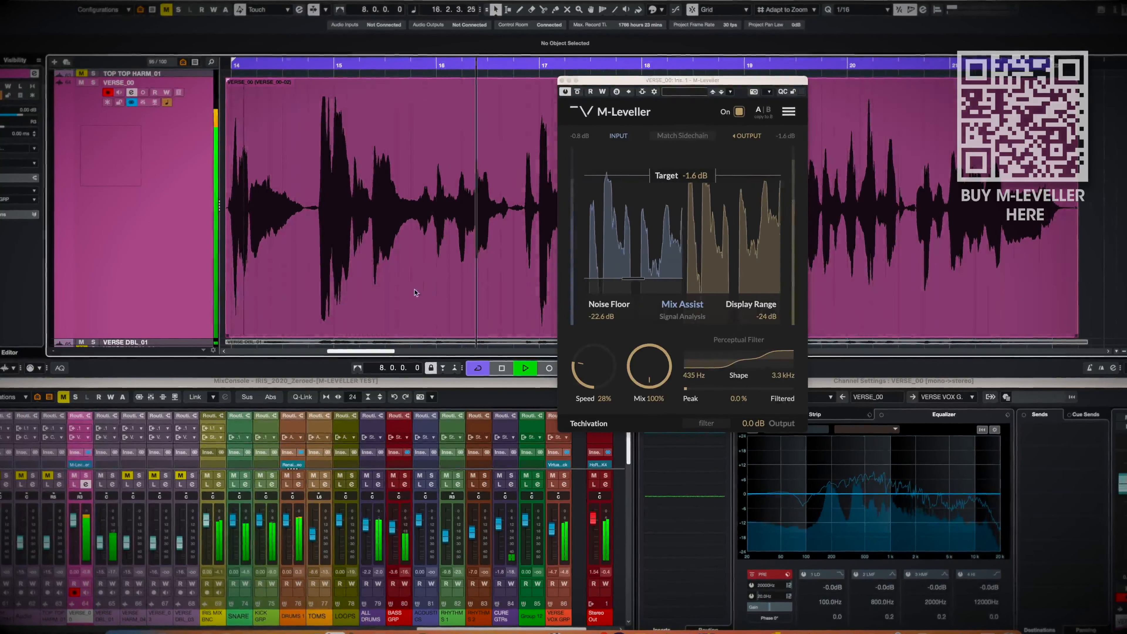
pyautogui.press('space')
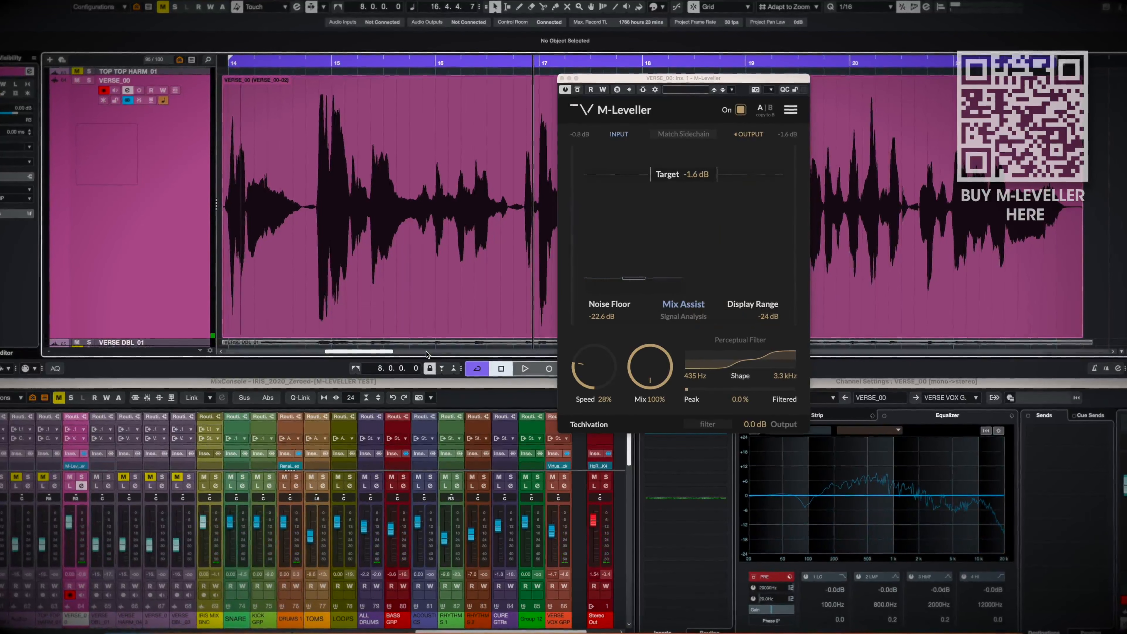
# Step: Play the vocal and lower M-Leveller's Speed to 33%
pyautogui.press('space')
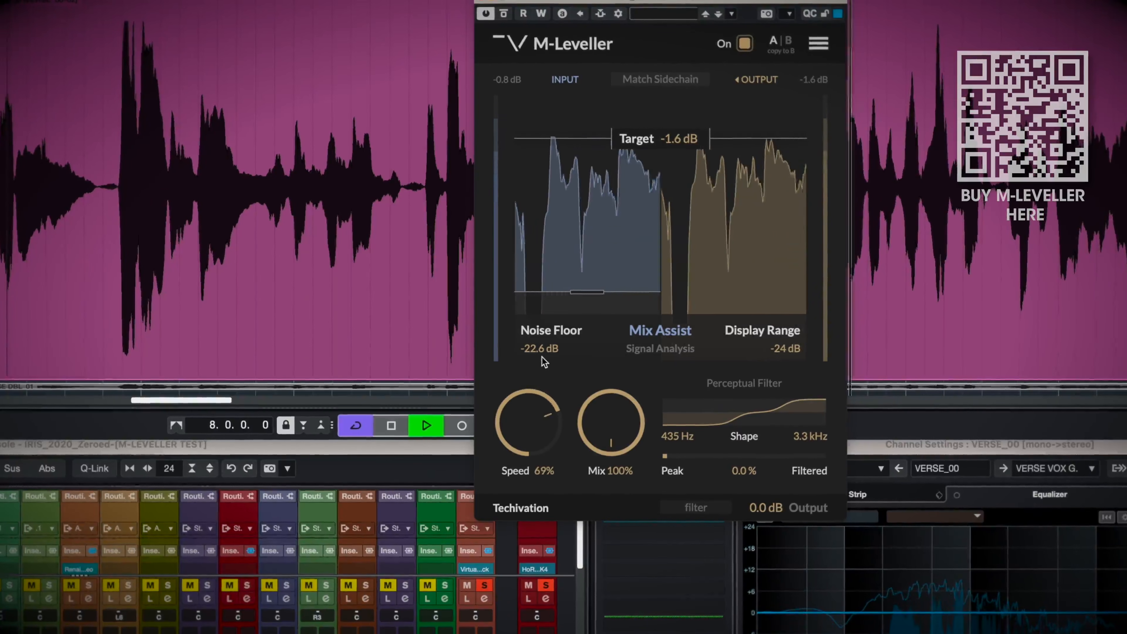
pyautogui.moveTo(532, 398); pyautogui.dragTo(546, 440)
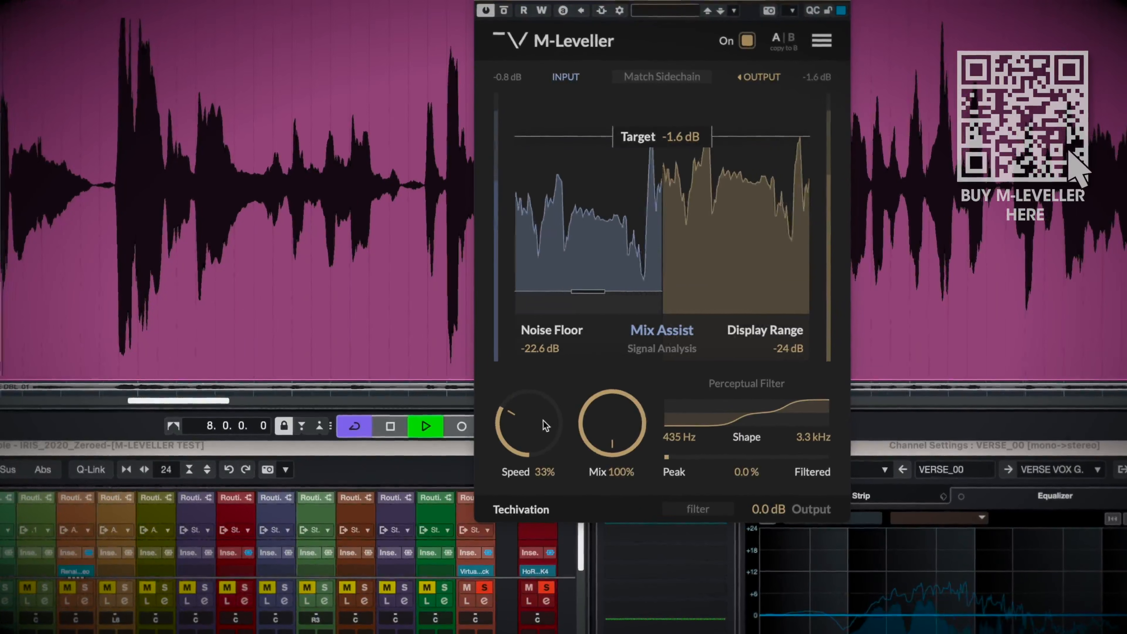
# Step: Audition M-Leveller Speed settings of 68%, 75% and 74% against 33% while playing the vocal, ending at 33%
pyautogui.moveTo(546, 426); pyautogui.dragTo(541, 377)
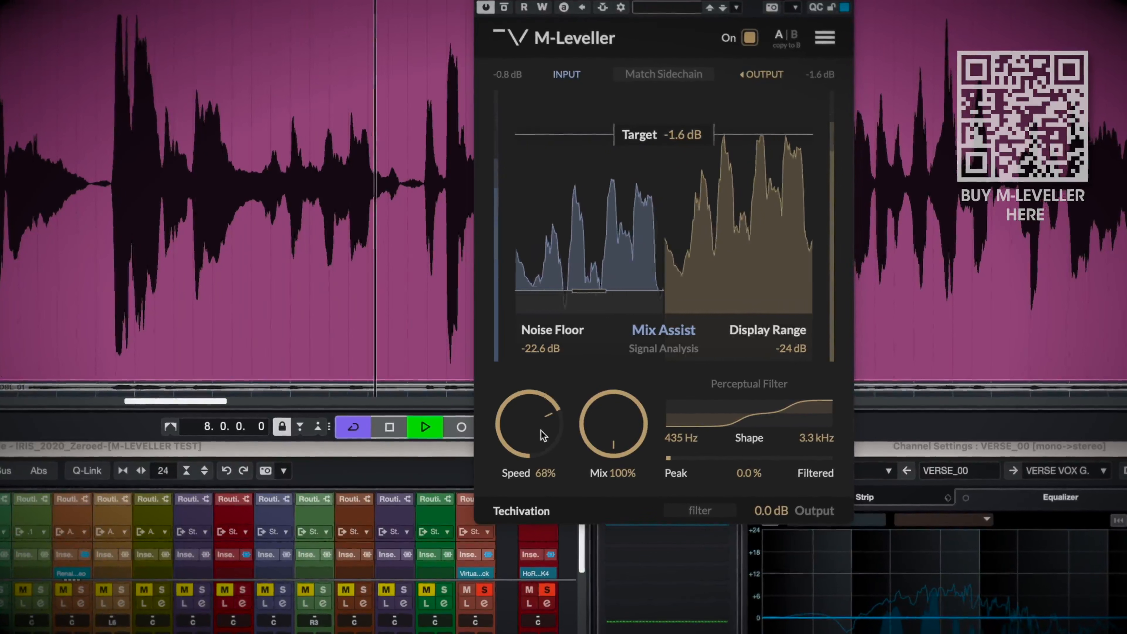
pyautogui.moveTo(541, 430); pyautogui.dragTo(540, 417)
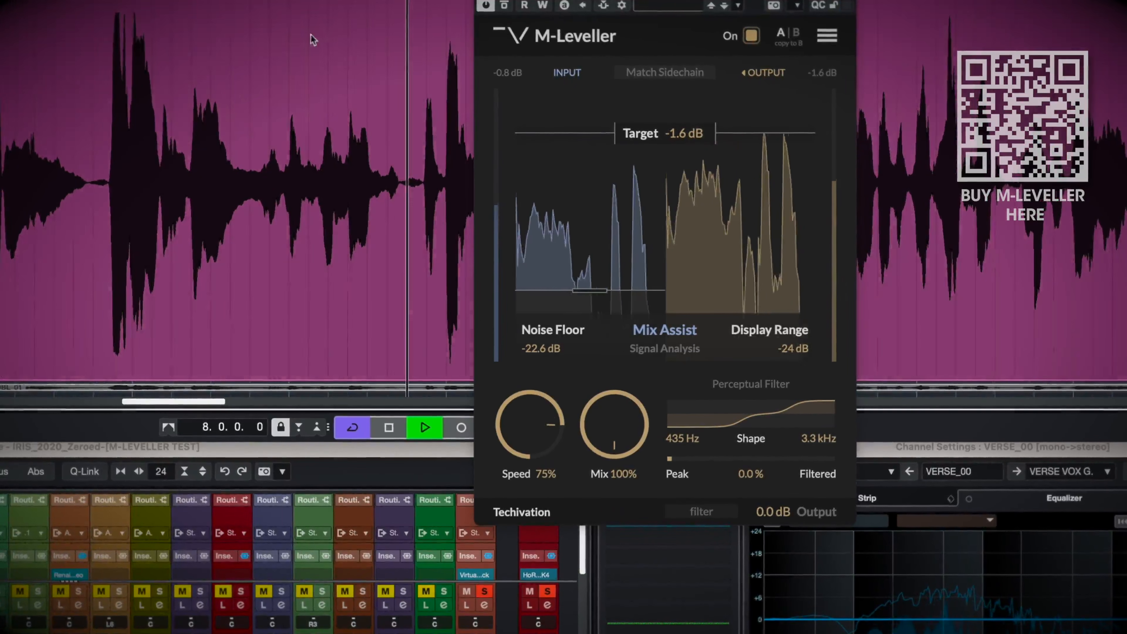
pyautogui.moveTo(512, 446); pyautogui.dragTo(522, 496)
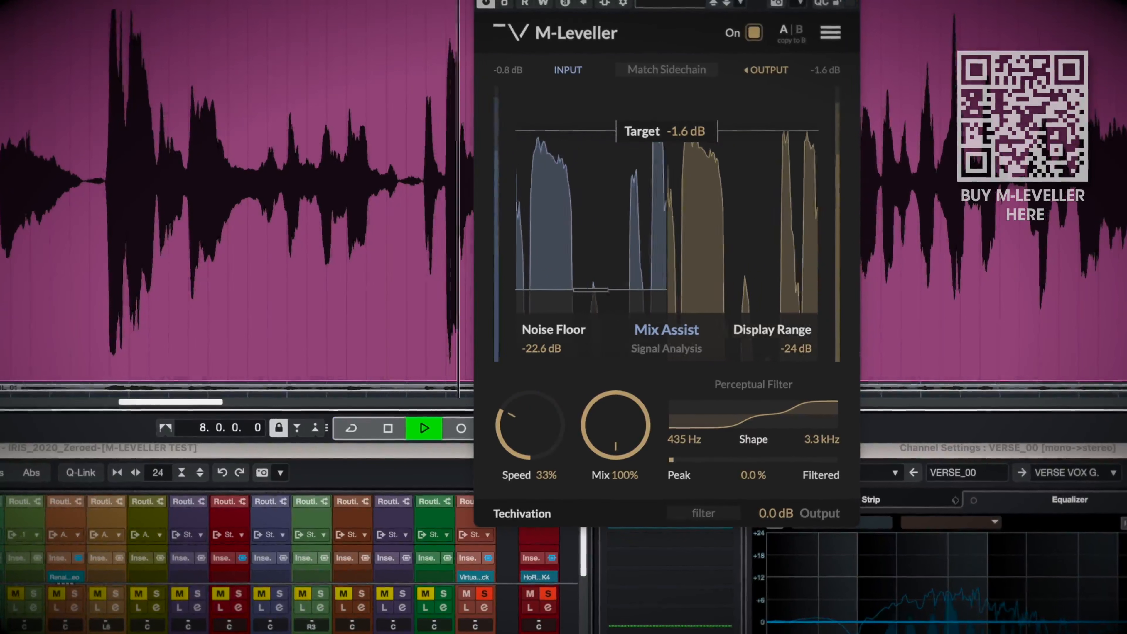
pyautogui.press('space')
pyautogui.moveTo(538, 439); pyautogui.dragTo(530, 358)
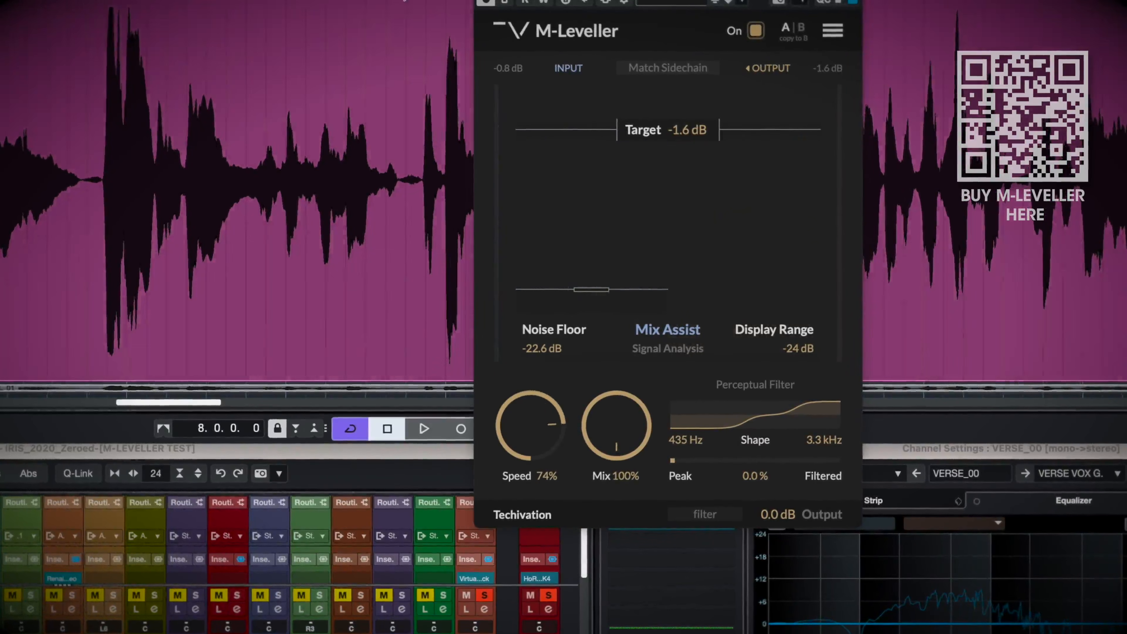
pyautogui.click(365, 1)
pyautogui.press('space')
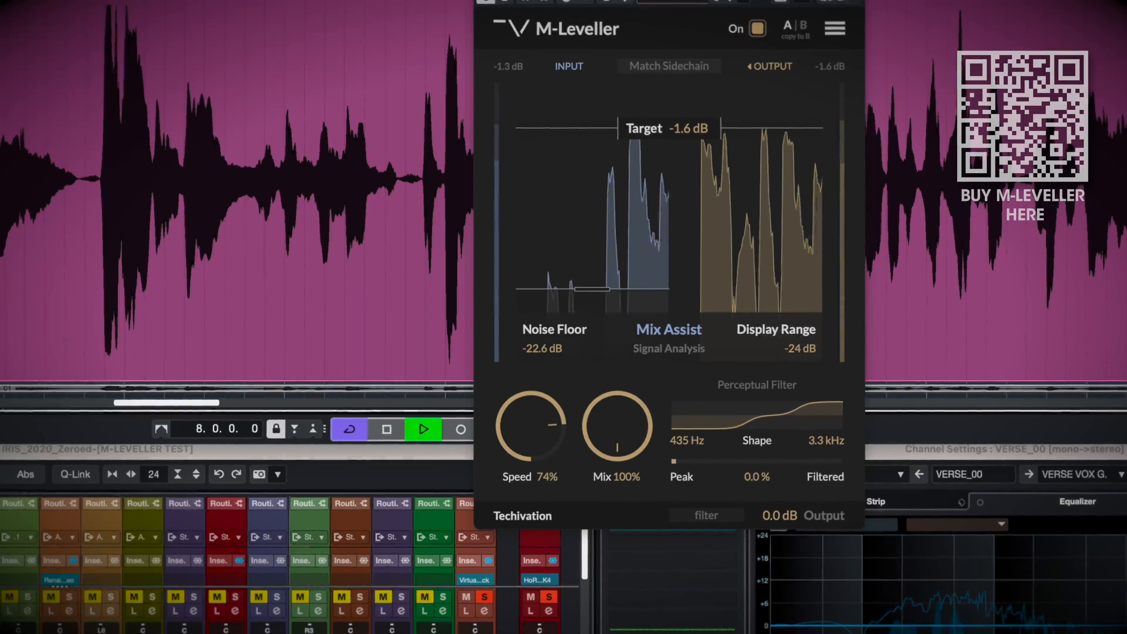
pyautogui.moveTo(532, 404); pyautogui.dragTo(532, 480)
pyautogui.press('space')
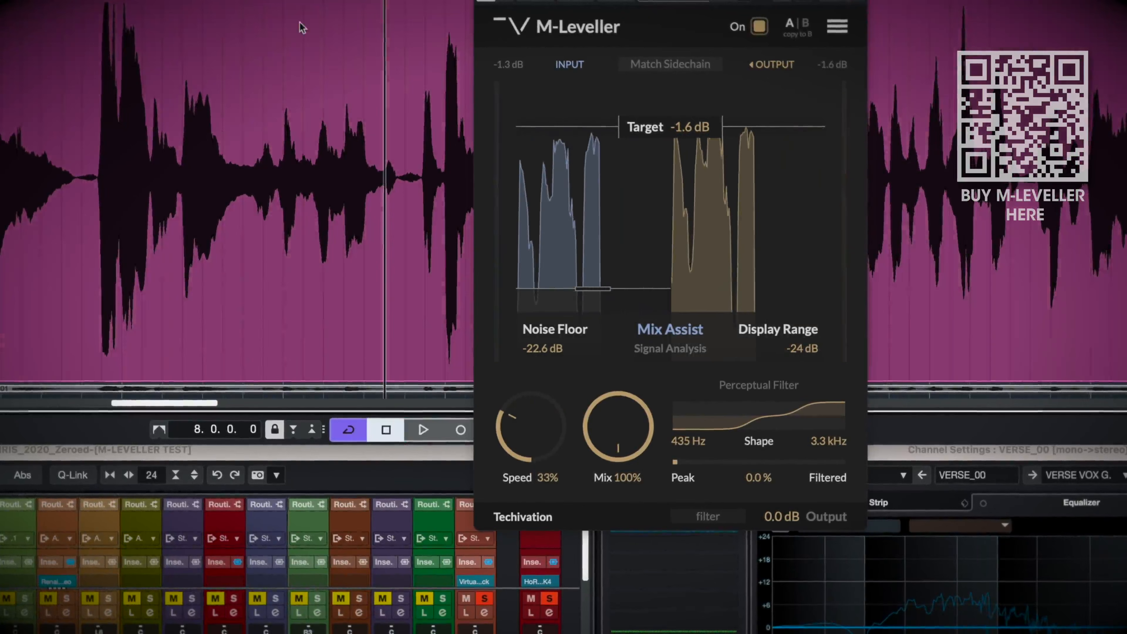
pyautogui.press('space')
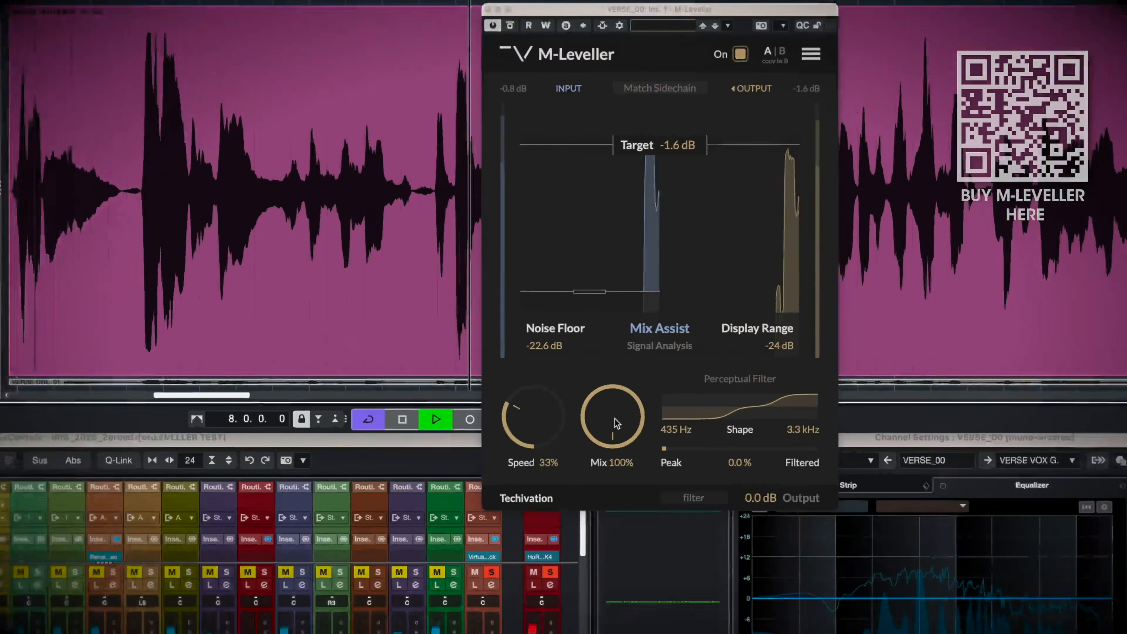
# Step: Audition M-Leveller's Mix control and the Perceptual Filter amount up to 100% Filtered, returning Mix to 100% and the filter to 0%
pyautogui.moveTo(645, 367); pyautogui.dragTo(642, 385)
pyautogui.moveTo(609, 458); pyautogui.dragTo(610, 233)
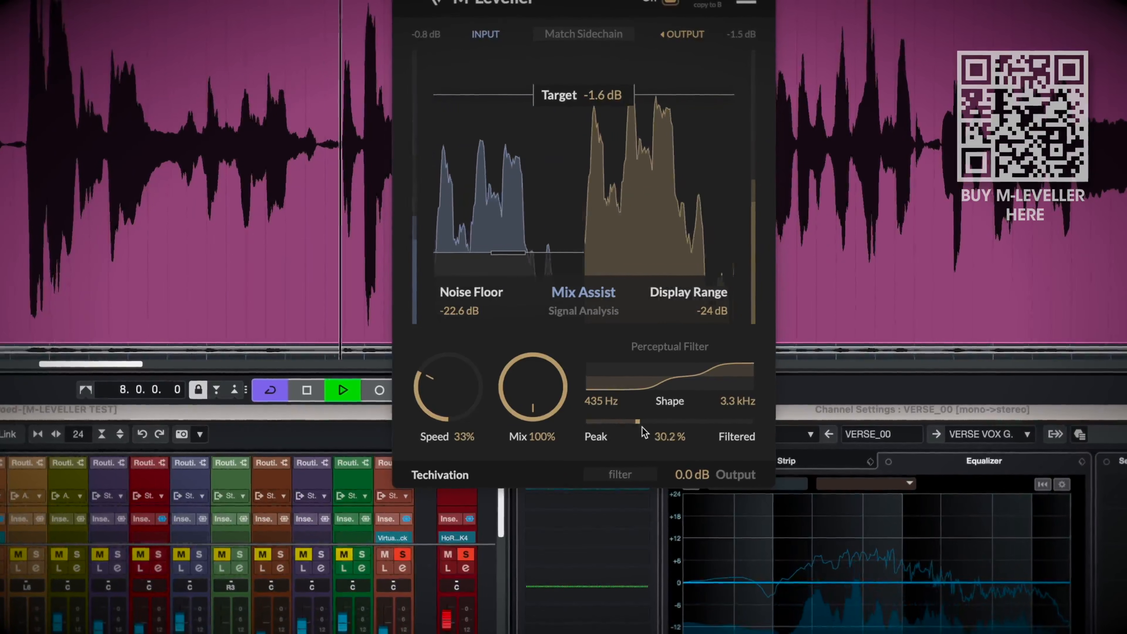
pyautogui.moveTo(658, 426); pyautogui.dragTo(683, 425)
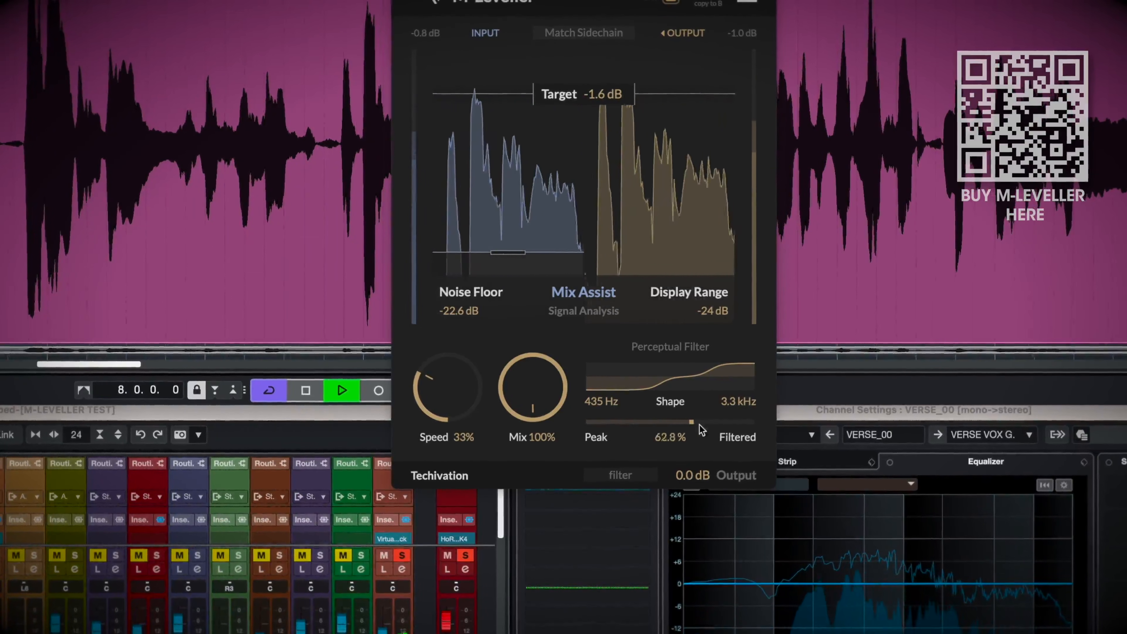
pyautogui.moveTo(590, 423); pyautogui.dragTo(730, 431)
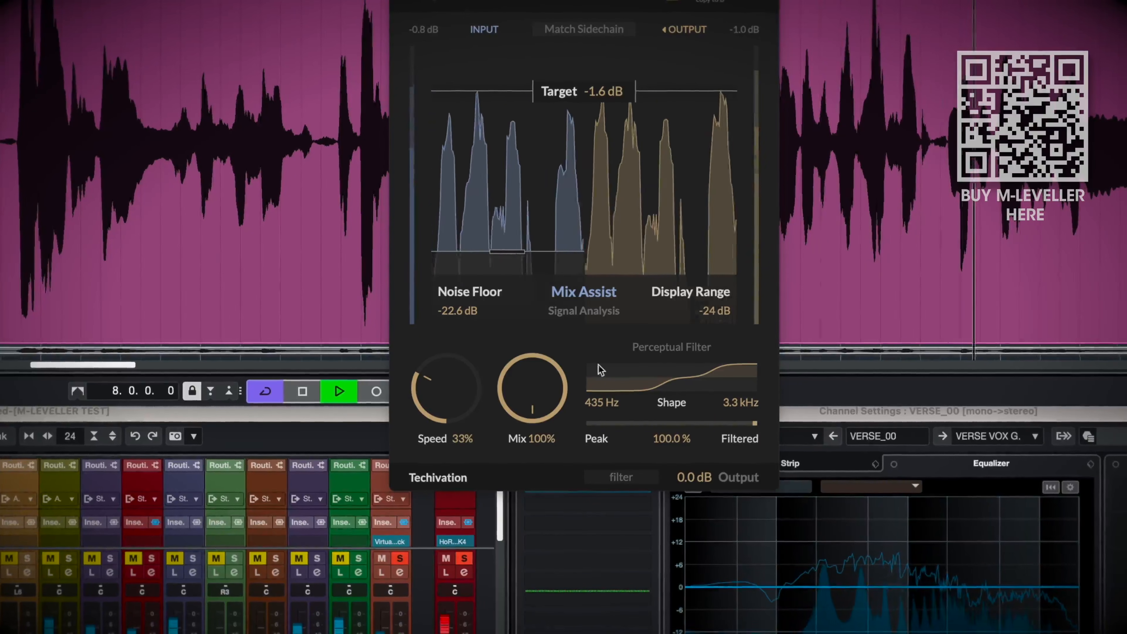
pyautogui.moveTo(756, 425); pyautogui.dragTo(608, 438)
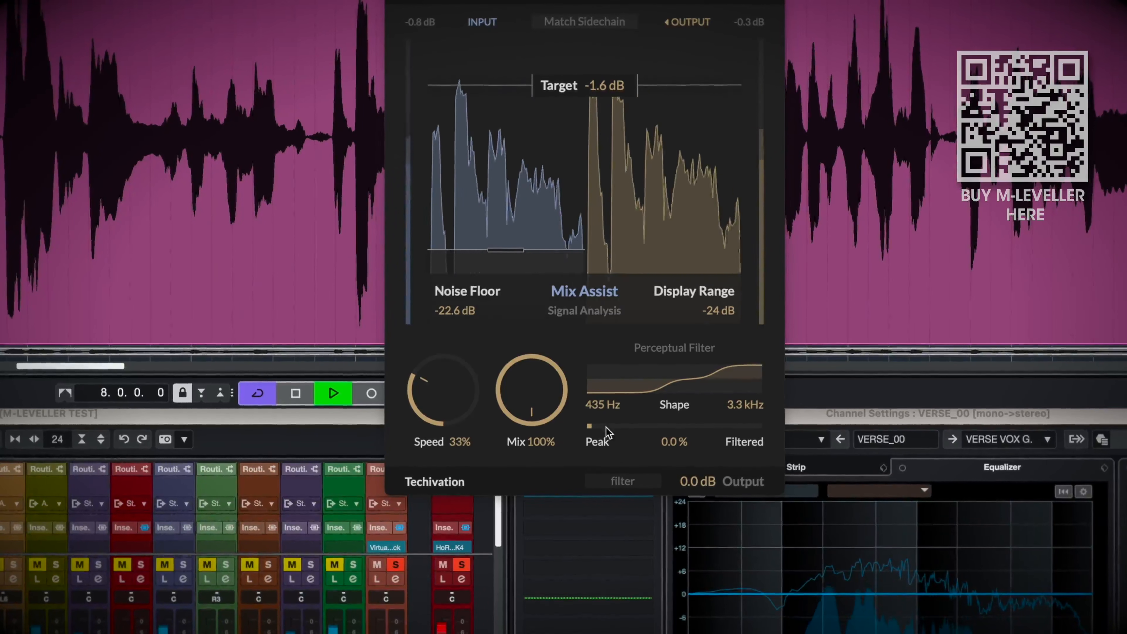
pyautogui.moveTo(596, 426); pyautogui.dragTo(625, 431)
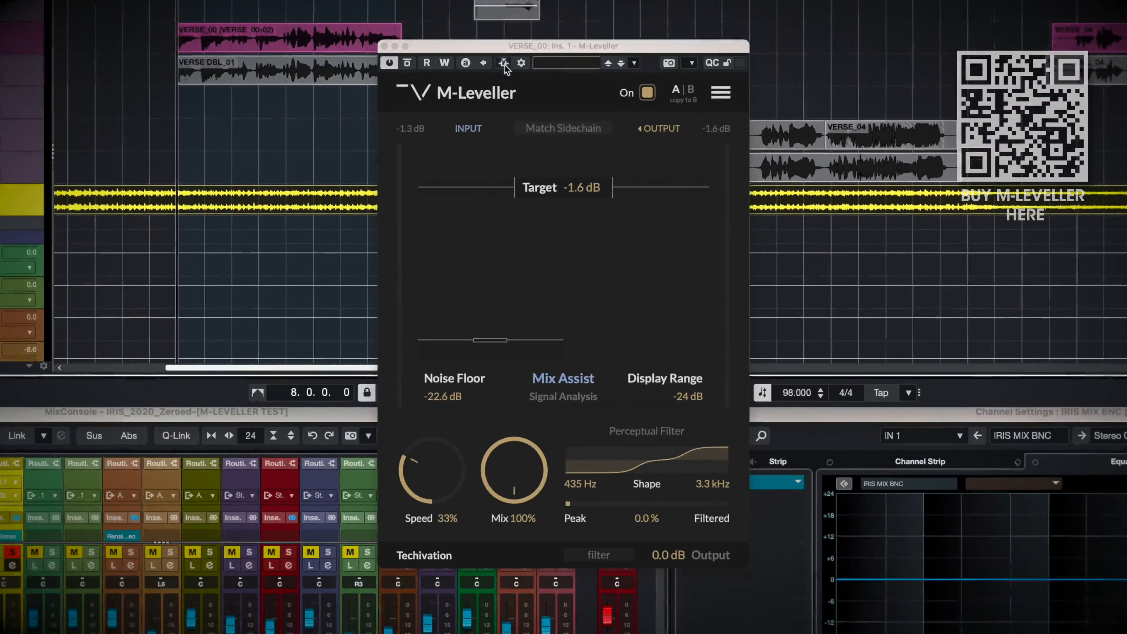
# Step: Route the IRIS MIX BNC track to M-Leveller's sidechain input, enable Match Sidechain and play the mix
pyautogui.click(525, 155)
pyautogui.click(634, 252)
pyautogui.write('iri')
pyautogui.click(722, 269)
pyautogui.click(693, 45)
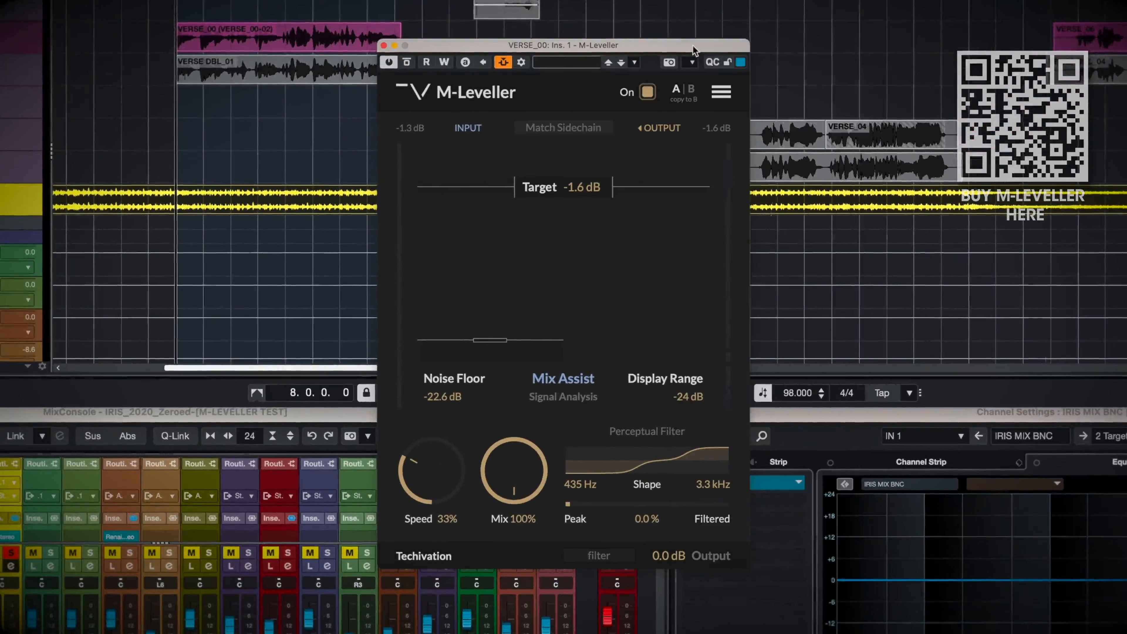
pyautogui.click(563, 127)
pyautogui.press('space')
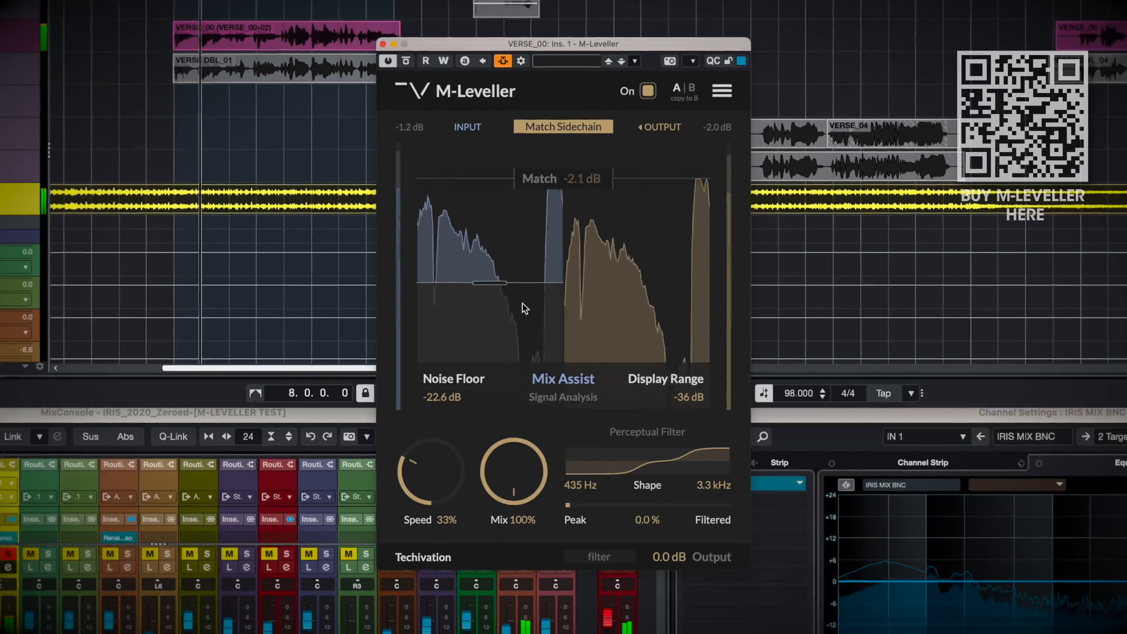
# Step: Lower M-Leveller's Noise Floor to -30.5 dB and compare the sidechain-matched vocal with bypass
pyautogui.moveTo(496, 286); pyautogui.dragTo(487, 325)
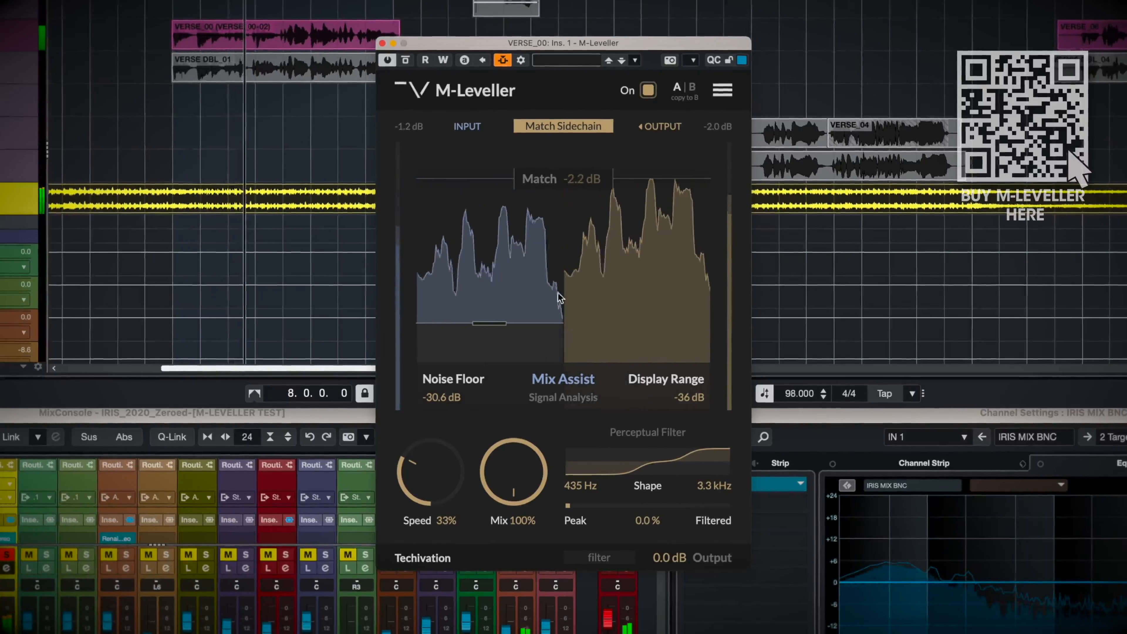
pyautogui.moveTo(486, 323); pyautogui.dragTo(487, 323)
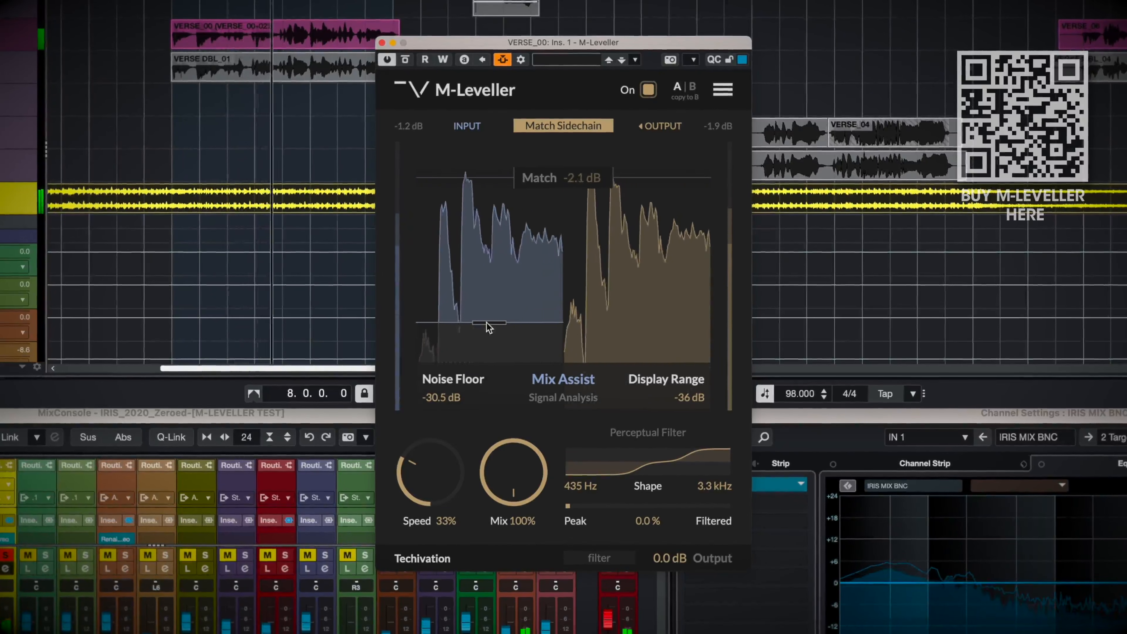
pyautogui.click(649, 87)
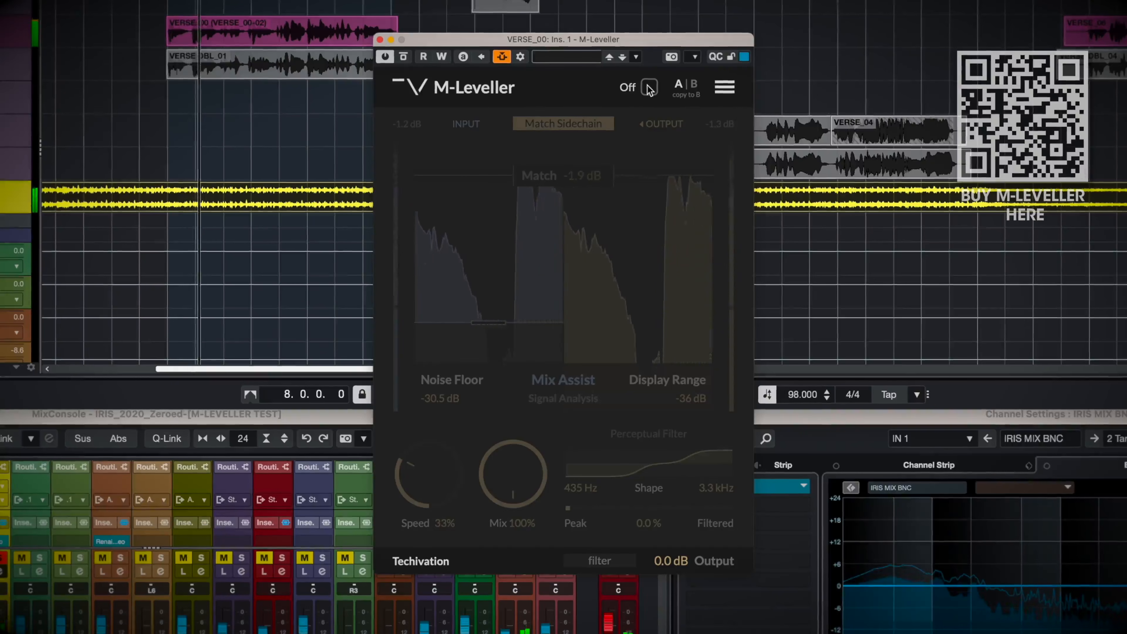
pyautogui.click(648, 88)
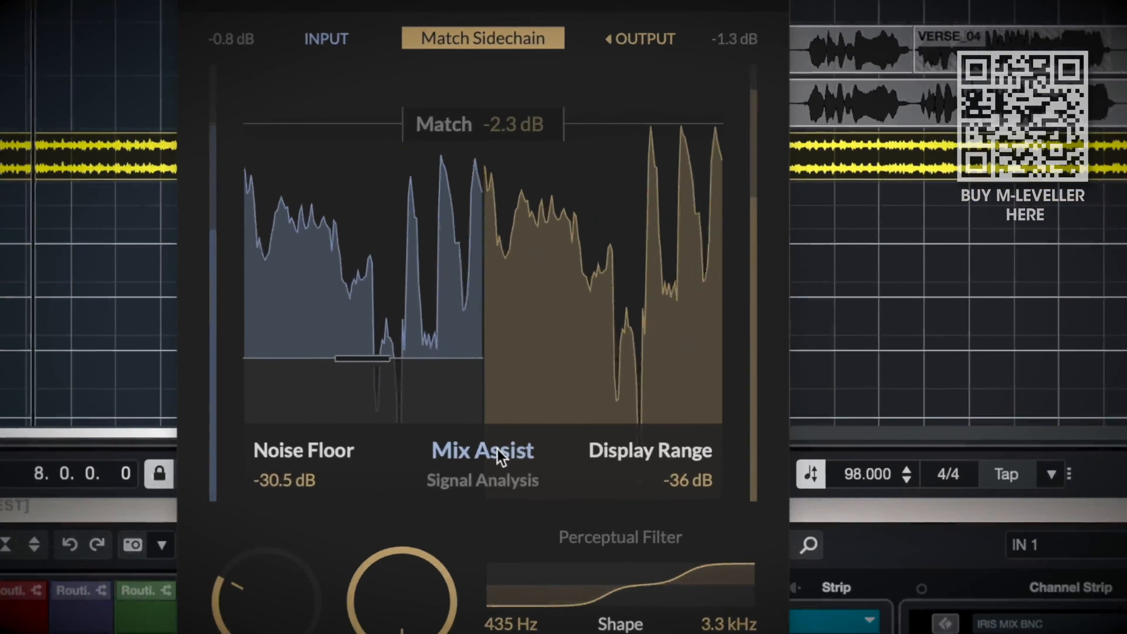
# Step: Run Mix Assist on the sidechain-matched vocal and compare the resulting settings with bypass, leaving M-Leveller on
pyautogui.click(500, 455)
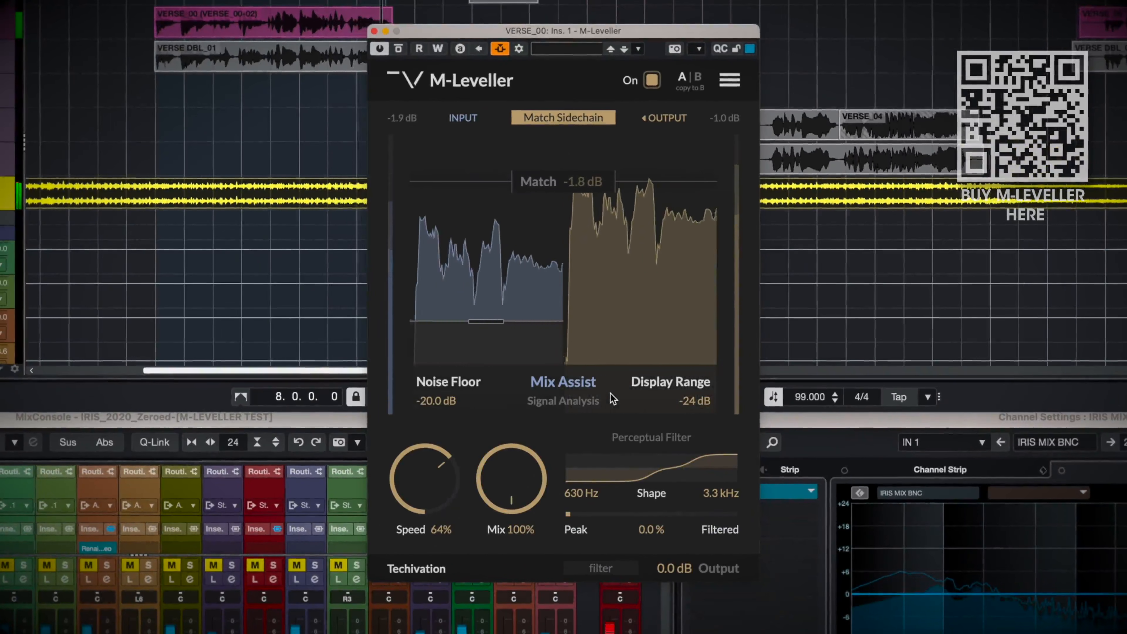
pyautogui.click(653, 83)
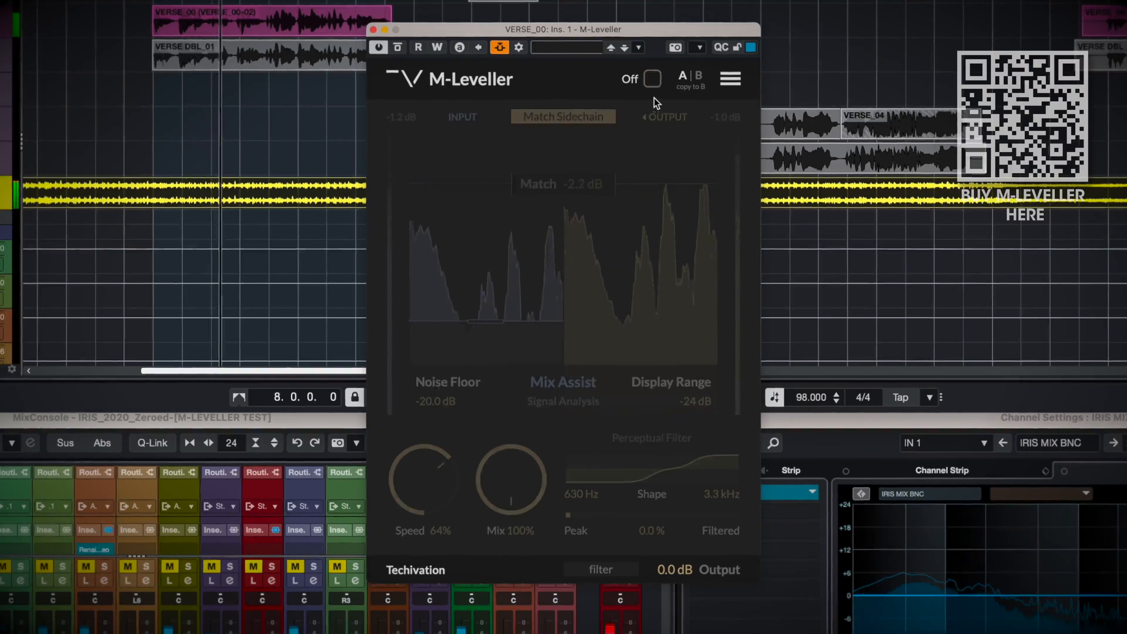
pyautogui.click(653, 80)
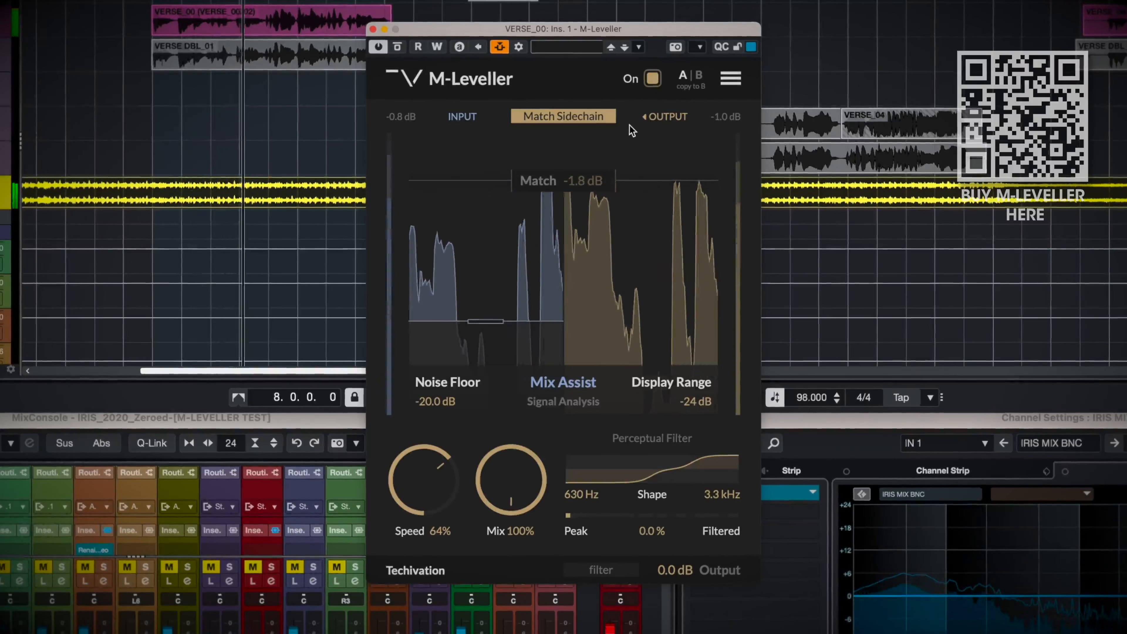